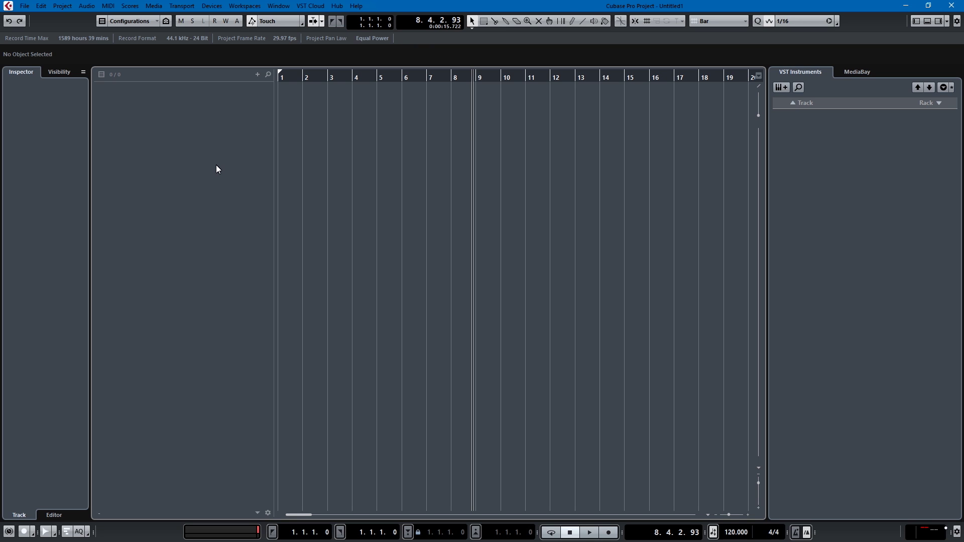
- Load HALion Sonic SE into the instrument rack and create its MIDI track, HALion Sonic SE 01
left_click(923, 103)
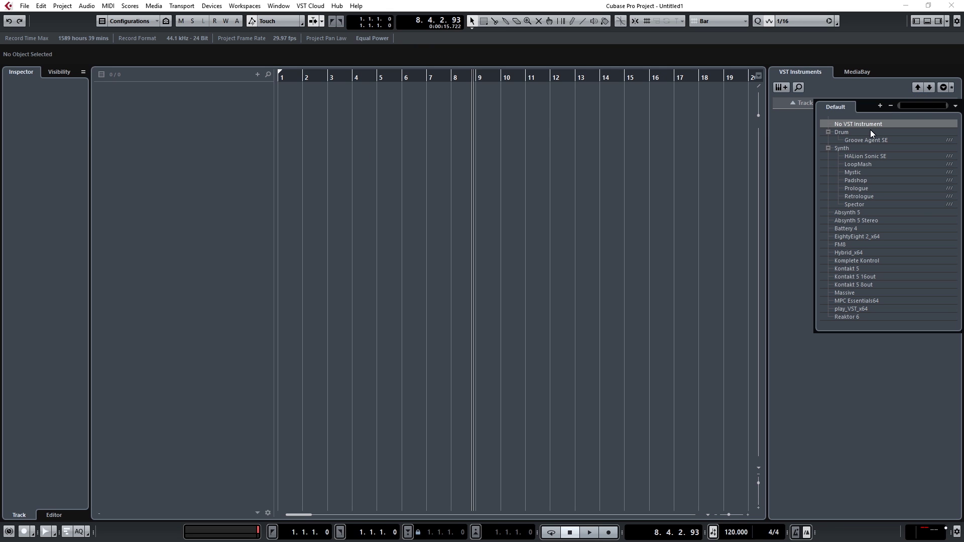
left_click(860, 156)
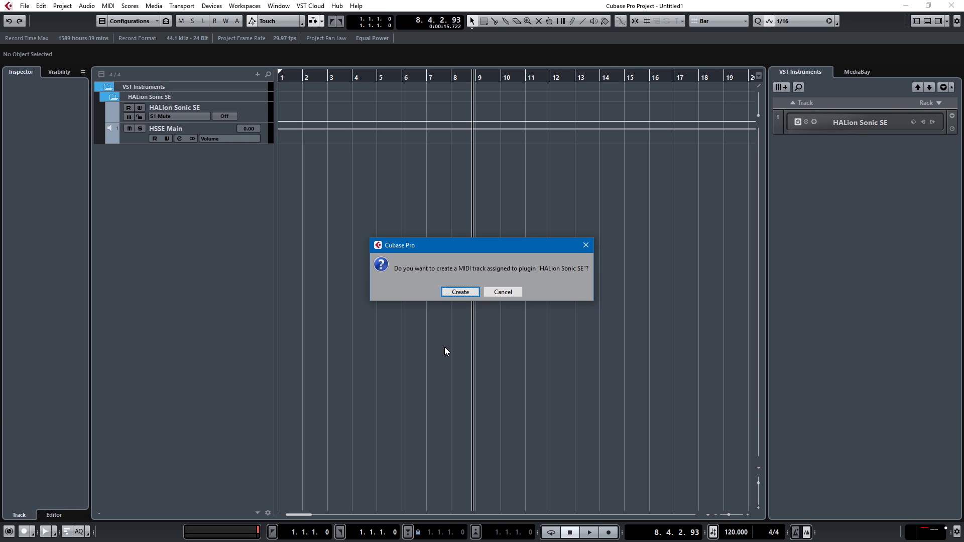
left_click(465, 294)
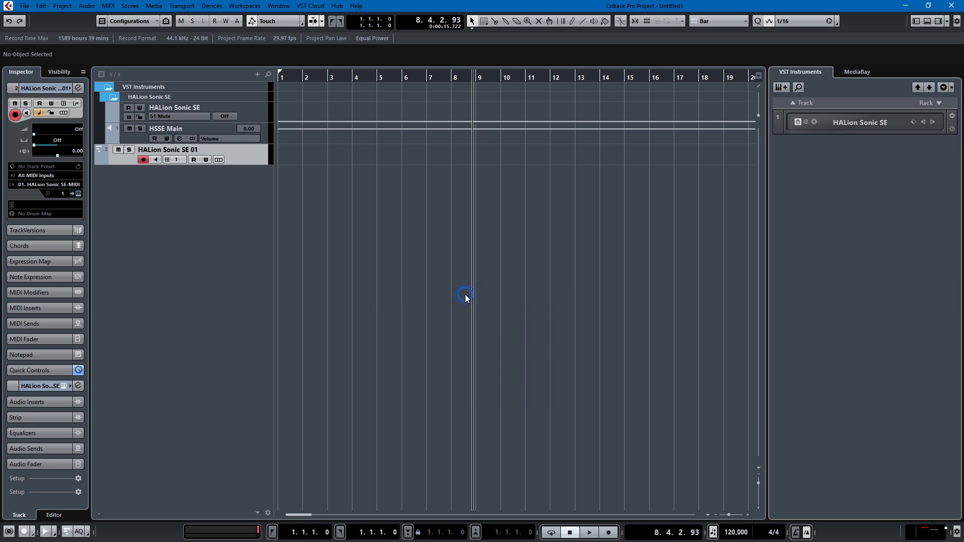
left_click(107, 87)
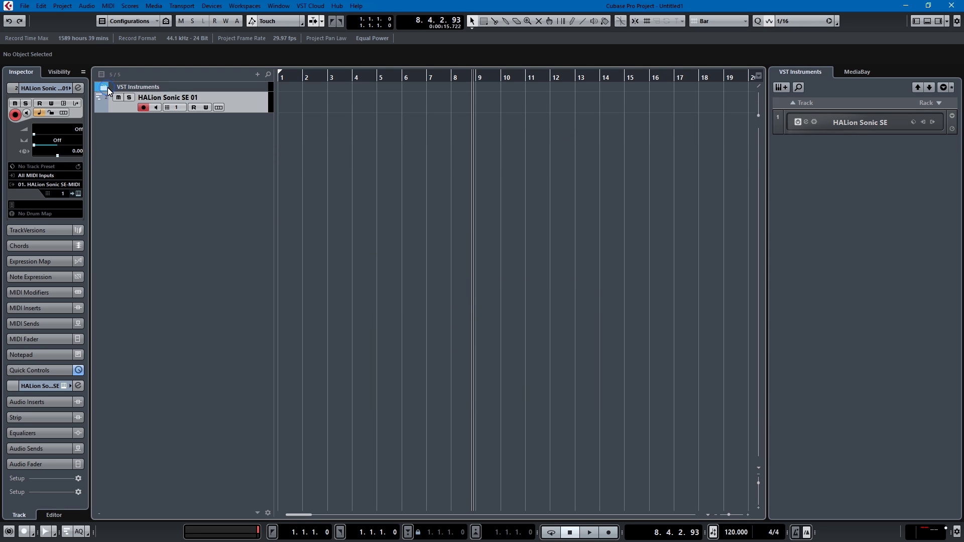
- Expand the VST Instruments folder and inspect the HALion Sonic SE and HSSE Main tracks
left_click(107, 90)
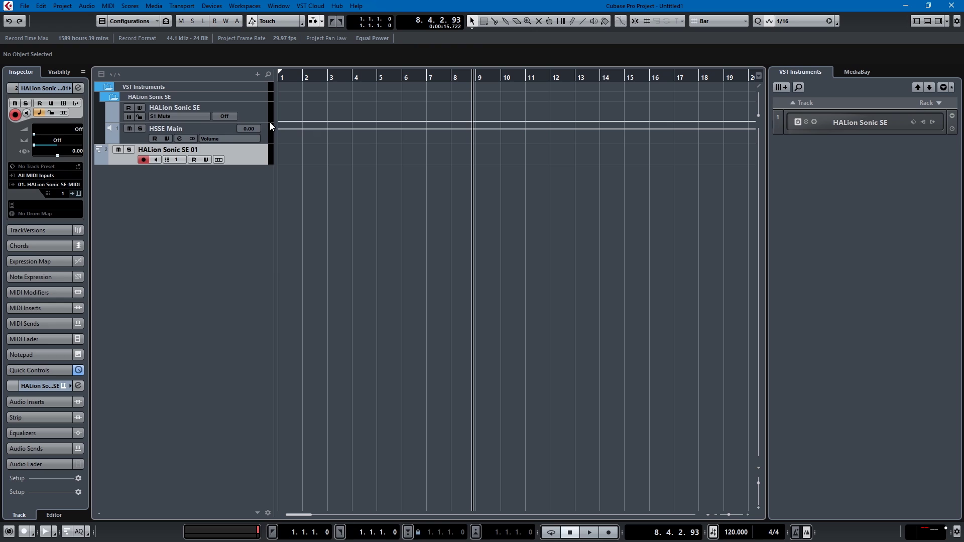
left_click(256, 119)
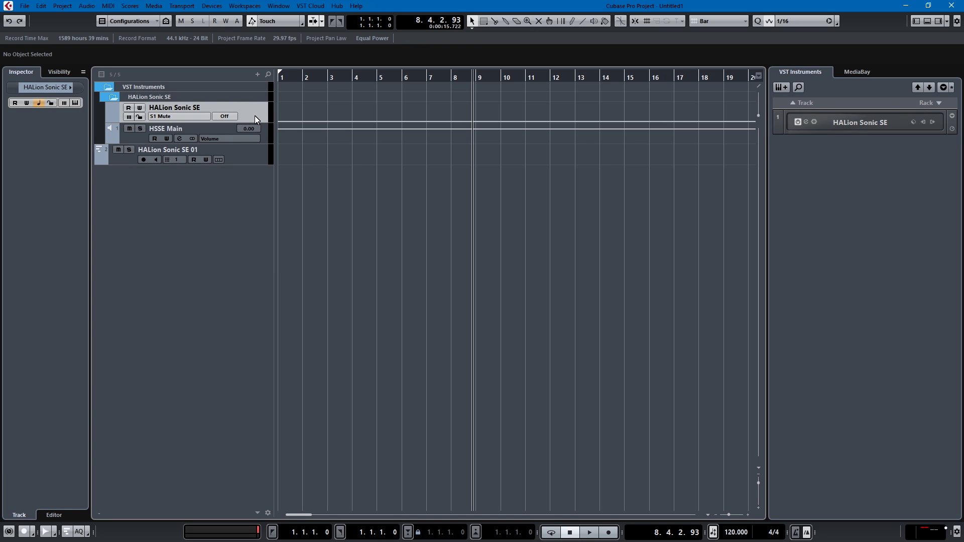
left_click(264, 137)
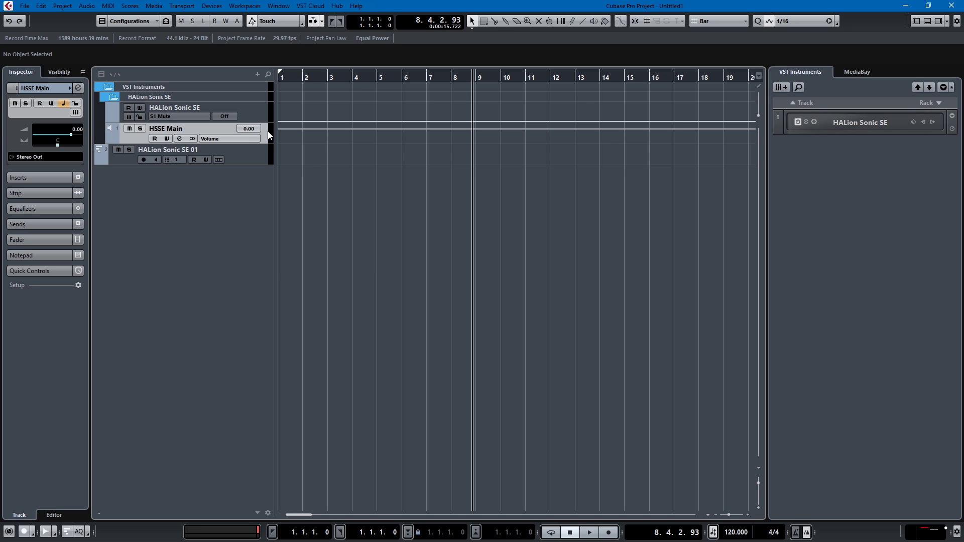
key("F3")
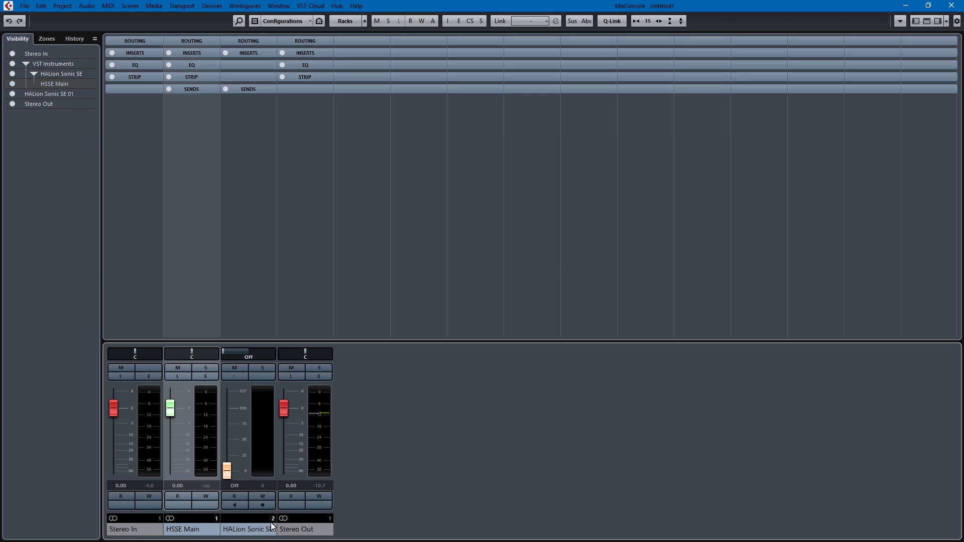
left_click(248, 528)
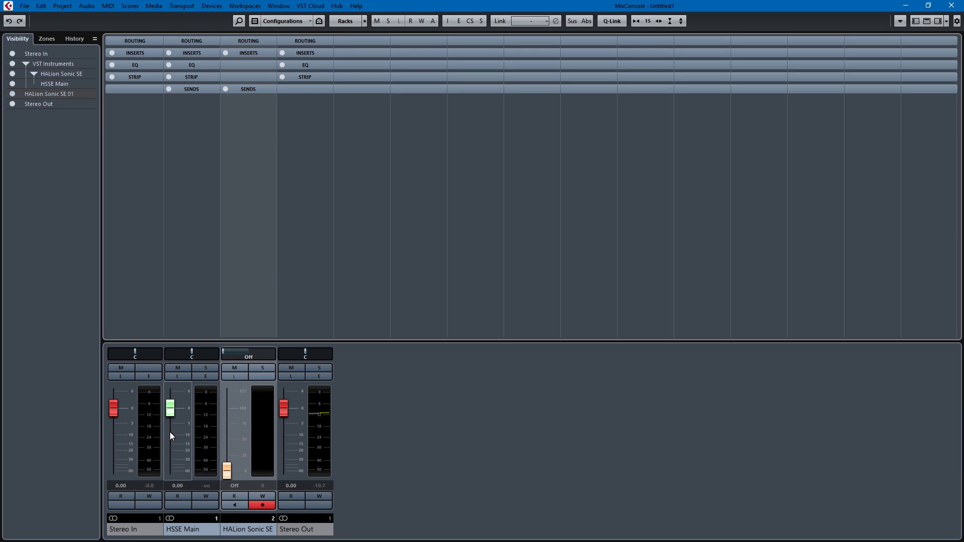
left_click(179, 536)
left_click_drag(170, 408, 171, 418)
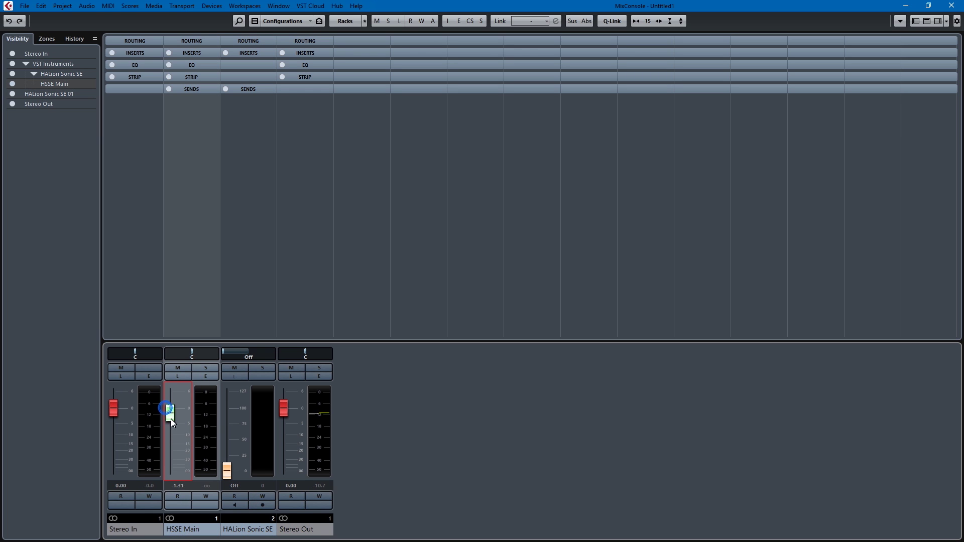
left_click(174, 416, "ctrl")
key("F3")
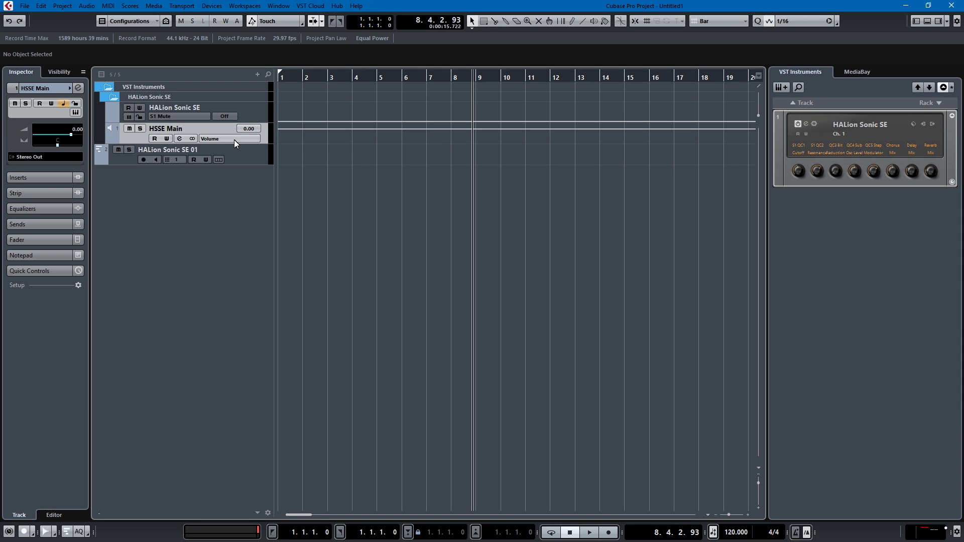
- Select the HALion Sonic SE 01 MIDI track so it is record-enabled
left_click(252, 112)
left_click(260, 163)
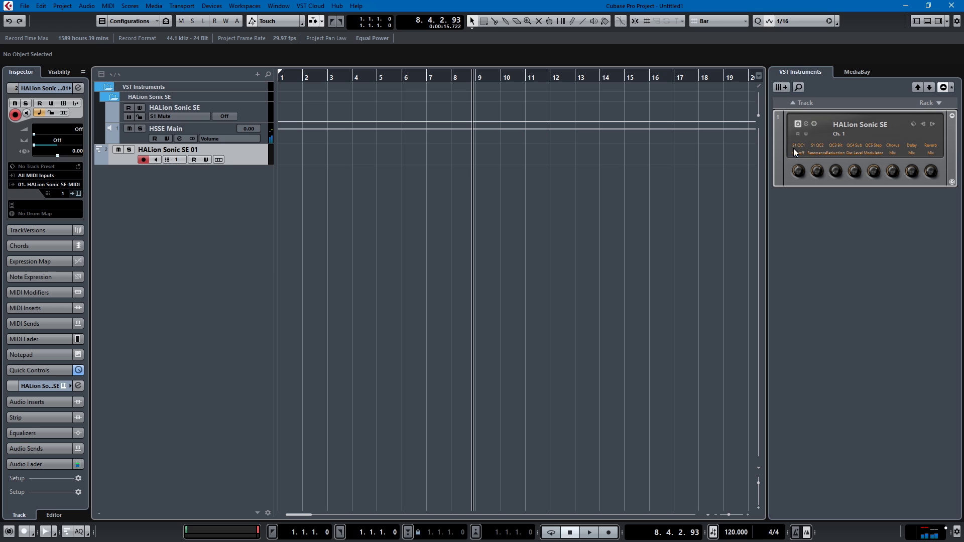
- Open the HALion Sonic SE editor and load [GM 001] Acoustic Grand Piano into slot 2 via an 'acous' search
left_click(807, 127)
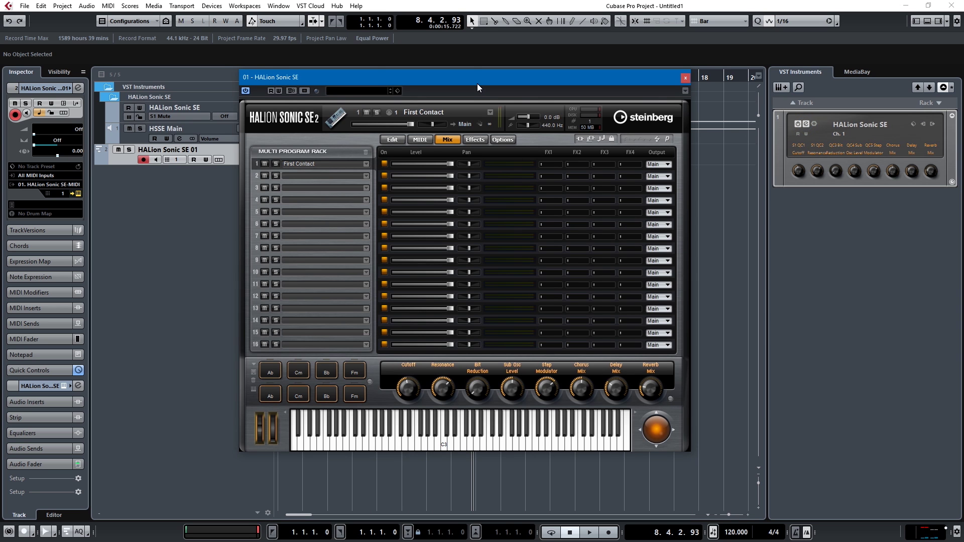
left_click_drag(478, 88, 604, 125)
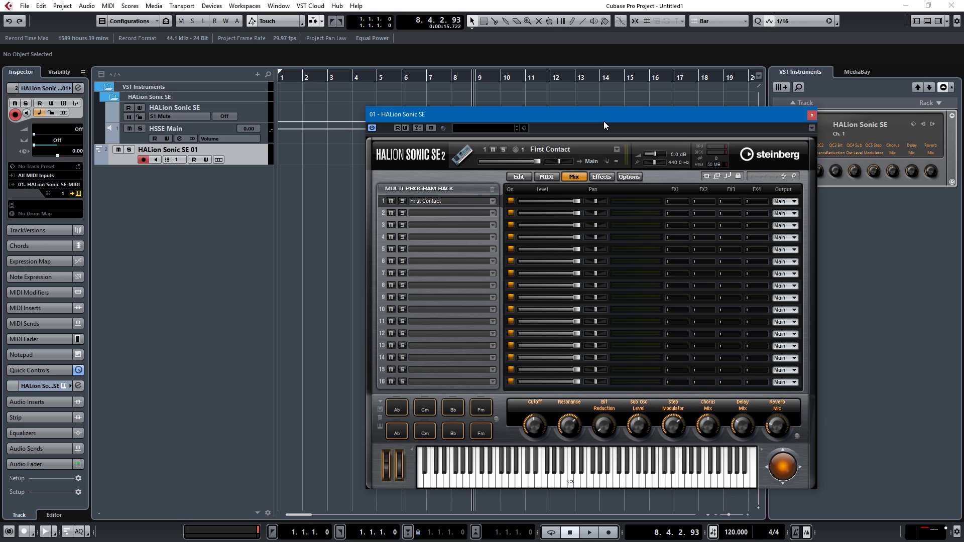
left_click(489, 215)
left_click(492, 213)
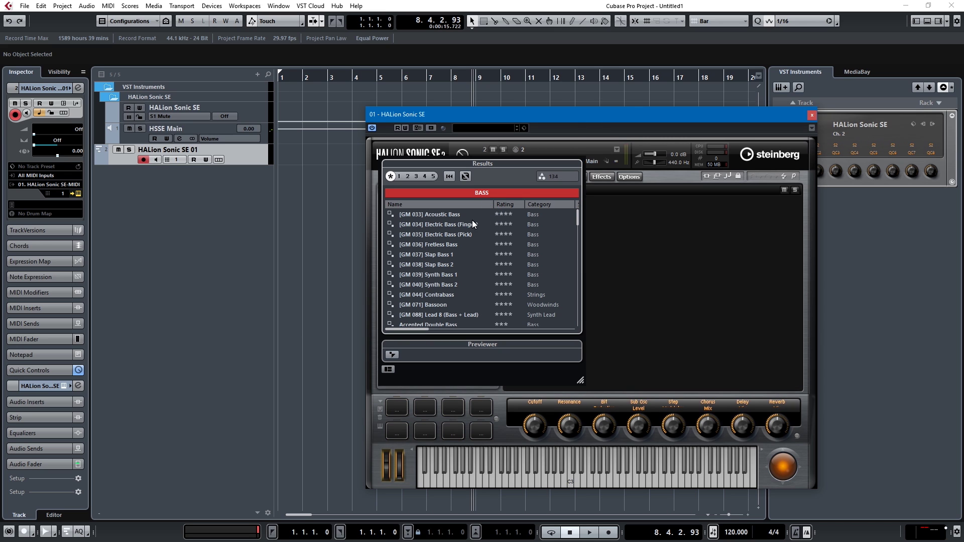
left_click(444, 192)
type("ac")
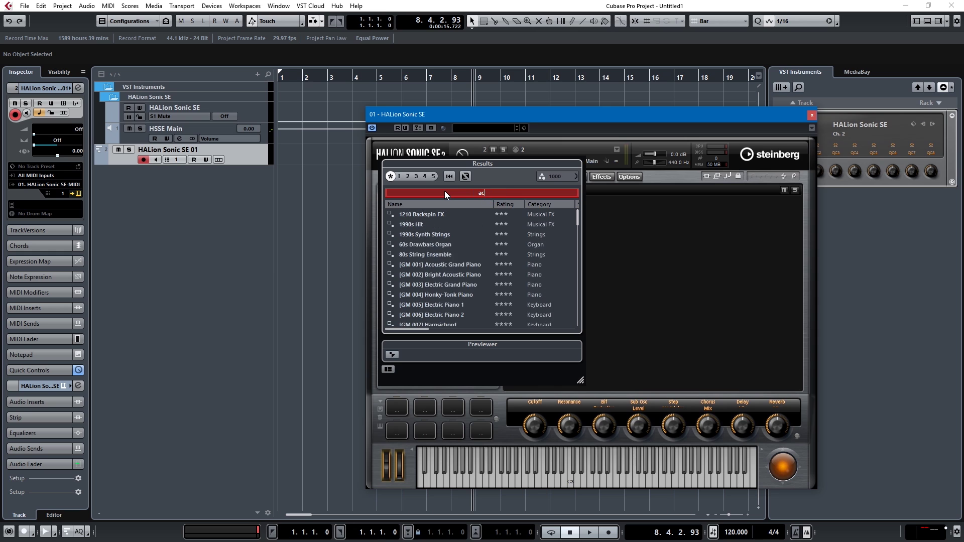
type("ous")
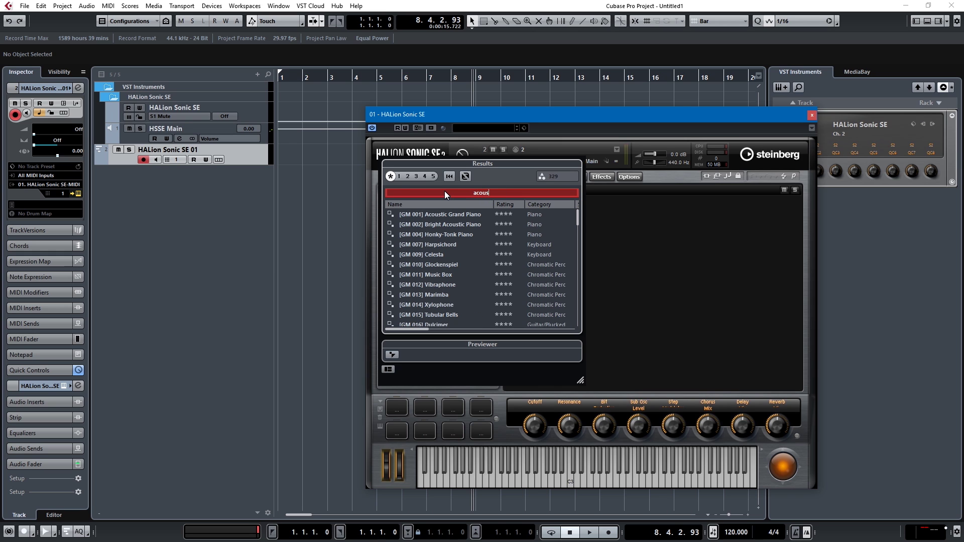
double_click(469, 213)
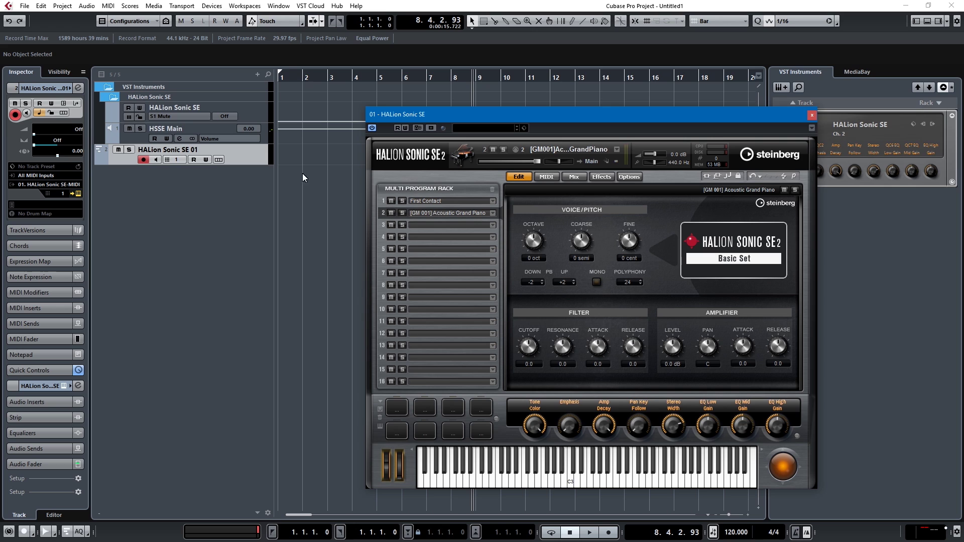
right_click(302, 178)
- Add a MIDI track named piano below HALion Sonic SE 01
left_click(201, 210)
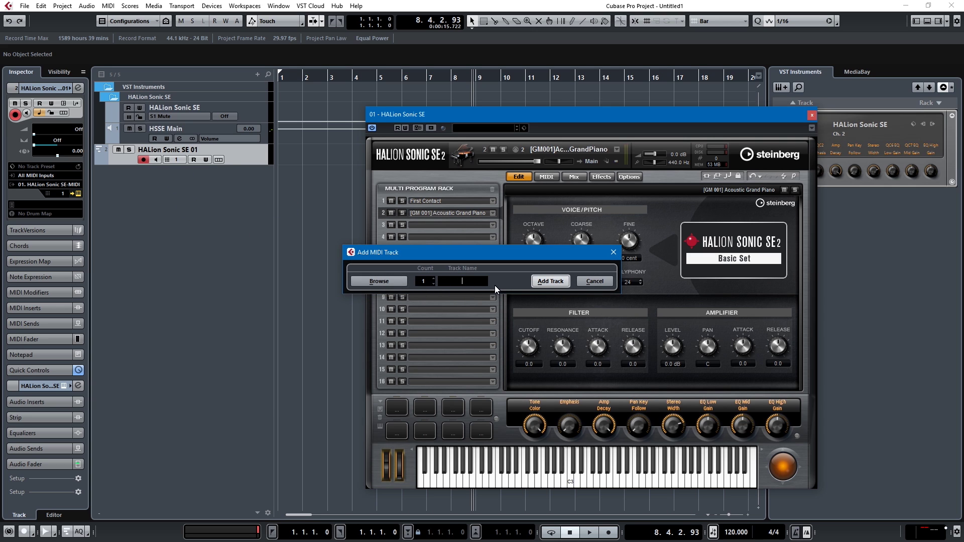
type("piano")
left_click(550, 281)
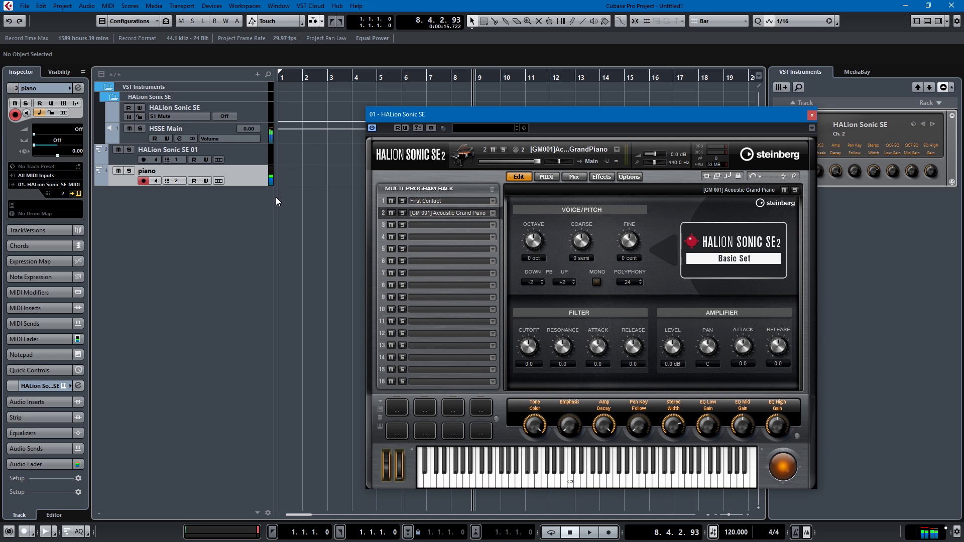
left_click(257, 151)
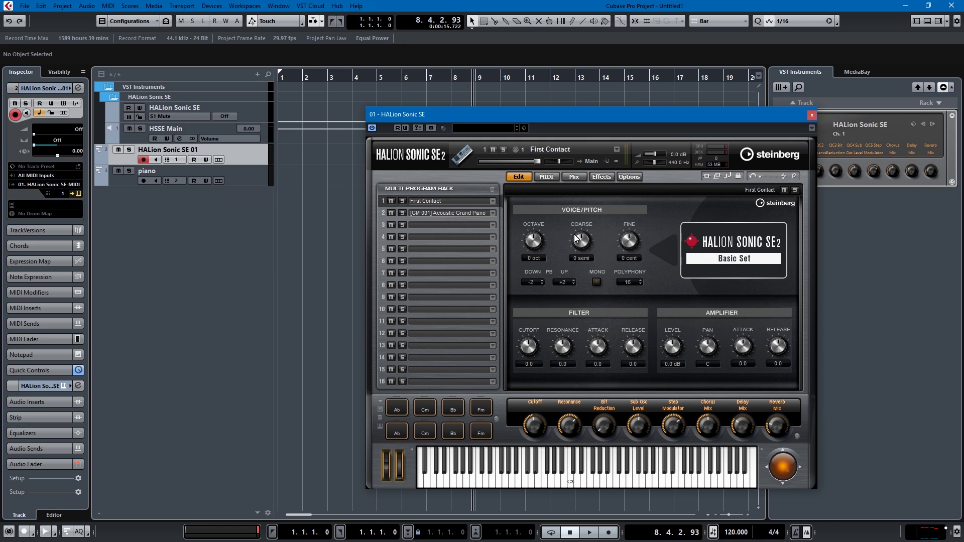
- Set HALion slot 2's Acoustic Grand Piano to MIDI channel 1 and shift the editor left
left_click(431, 217)
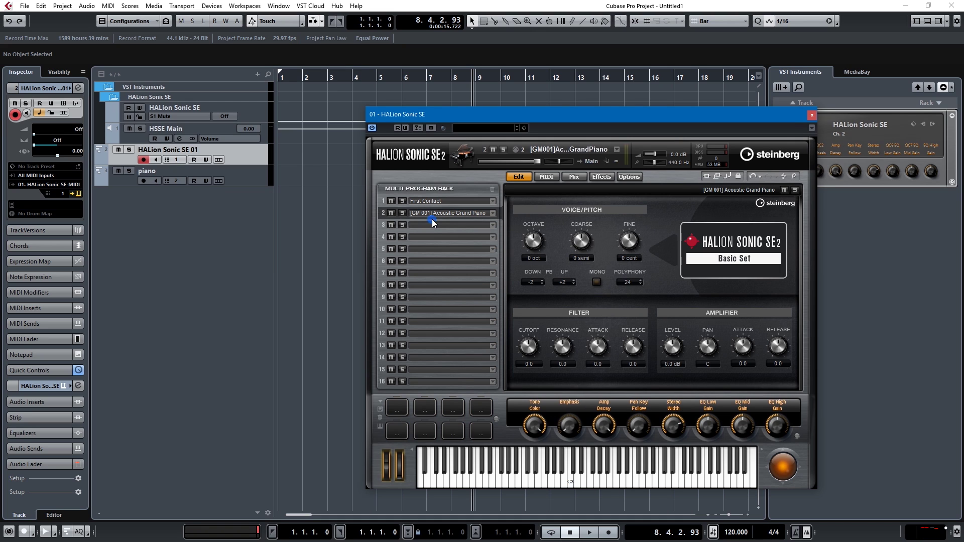
left_click(522, 148)
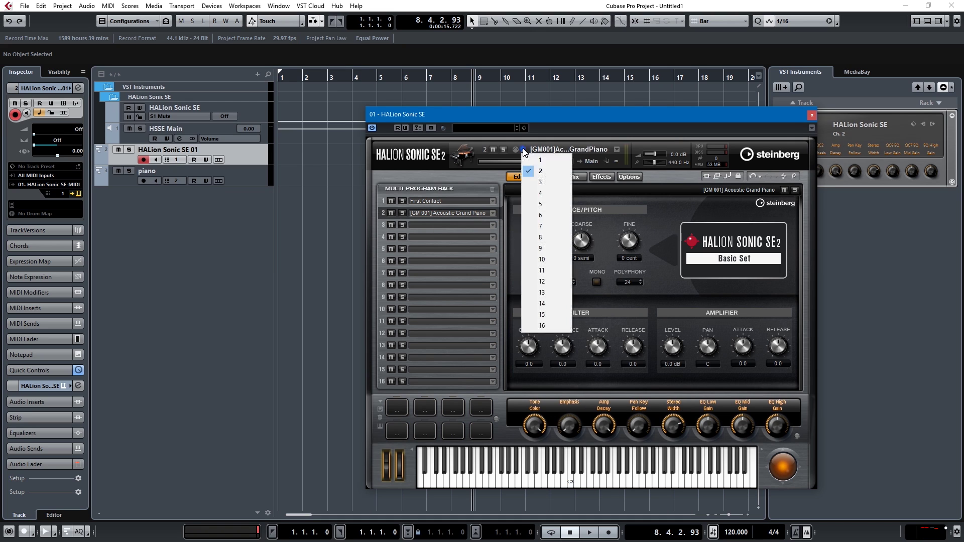
left_click(536, 159)
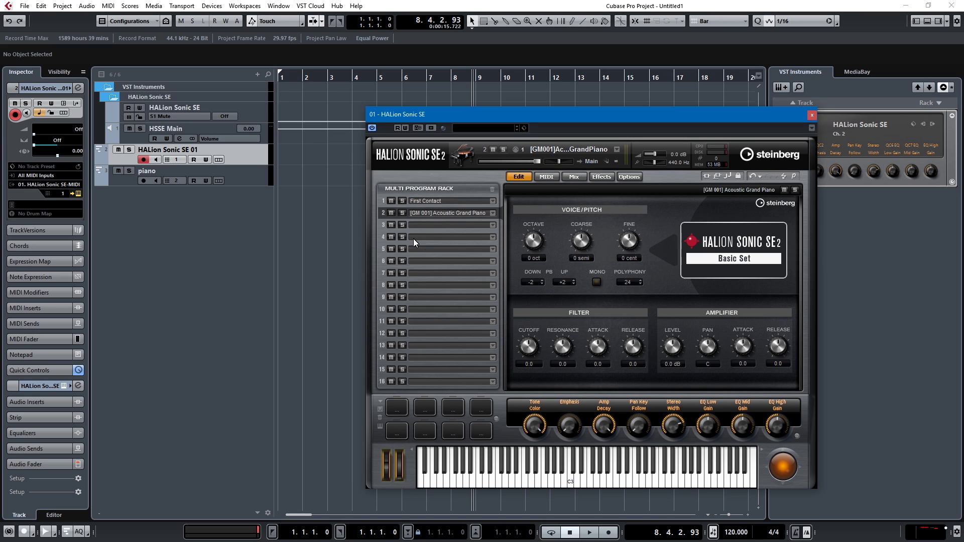
left_click(257, 159)
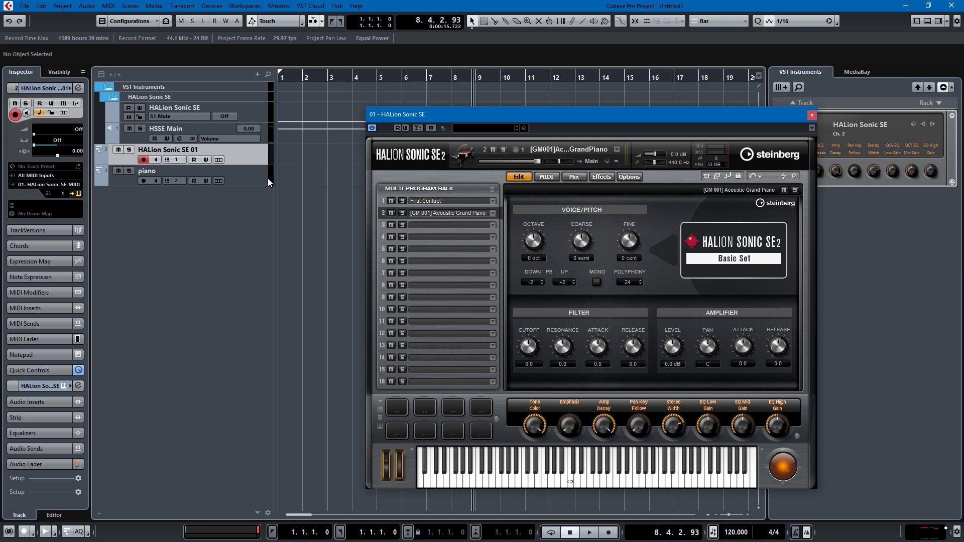
left_click_drag(498, 119, 360, 119)
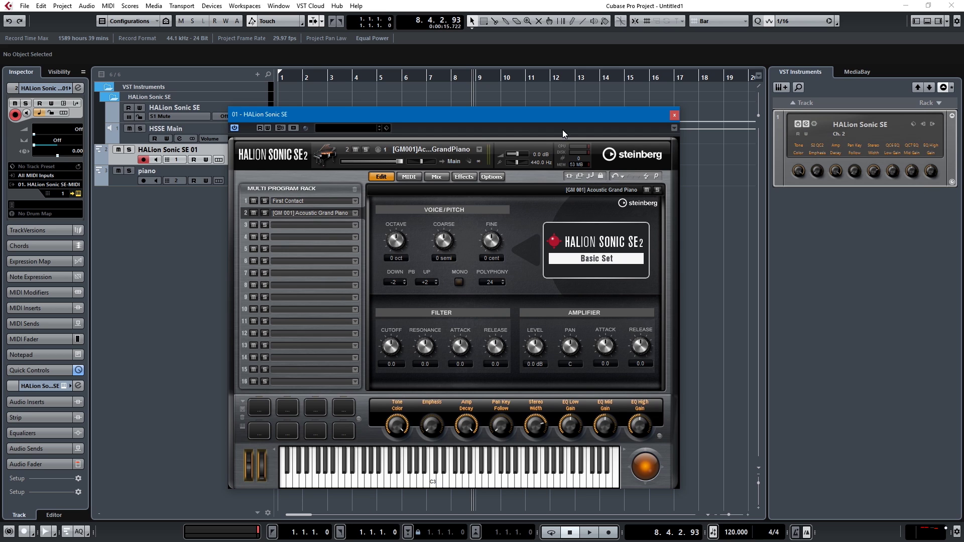
- Reposition the HALion editor and select the piano track
left_click_drag(480, 120, 320, 279)
left_click(252, 170)
left_click(251, 160)
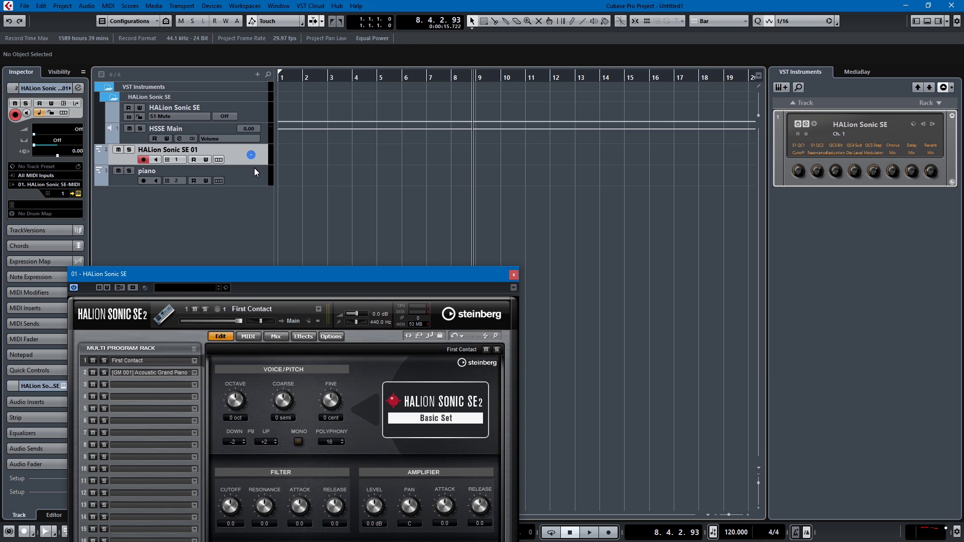
left_click(257, 182)
left_click(255, 152)
left_click(254, 174)
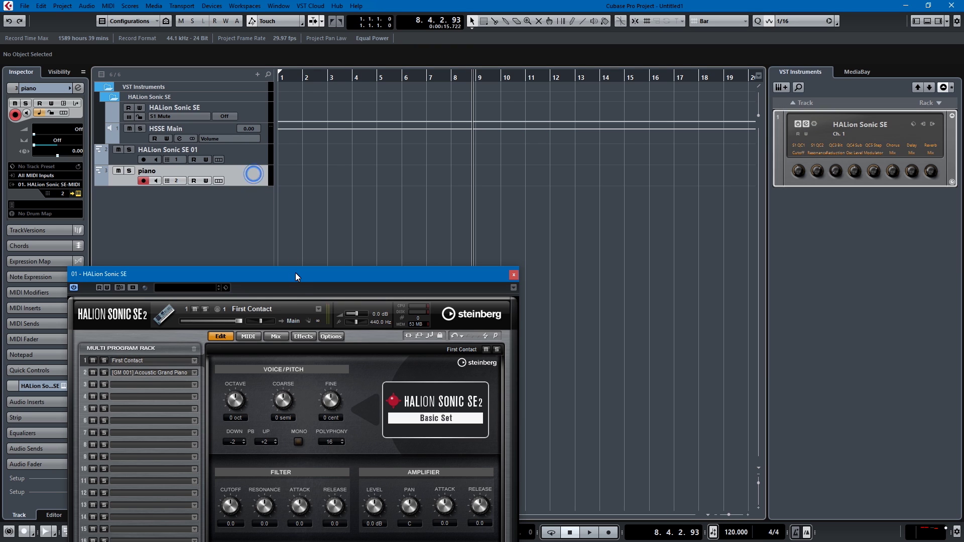
left_click_drag(316, 271, 436, 78)
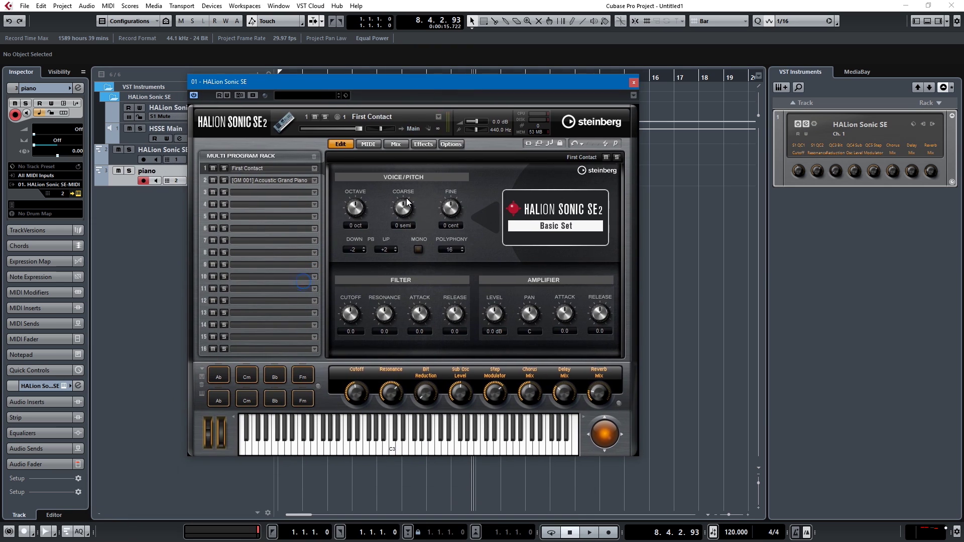
- On HALion's Mix page, route First Contact to Out 2, and Grand Piano to Out 3 on MIDI channel 2
left_click(396, 144)
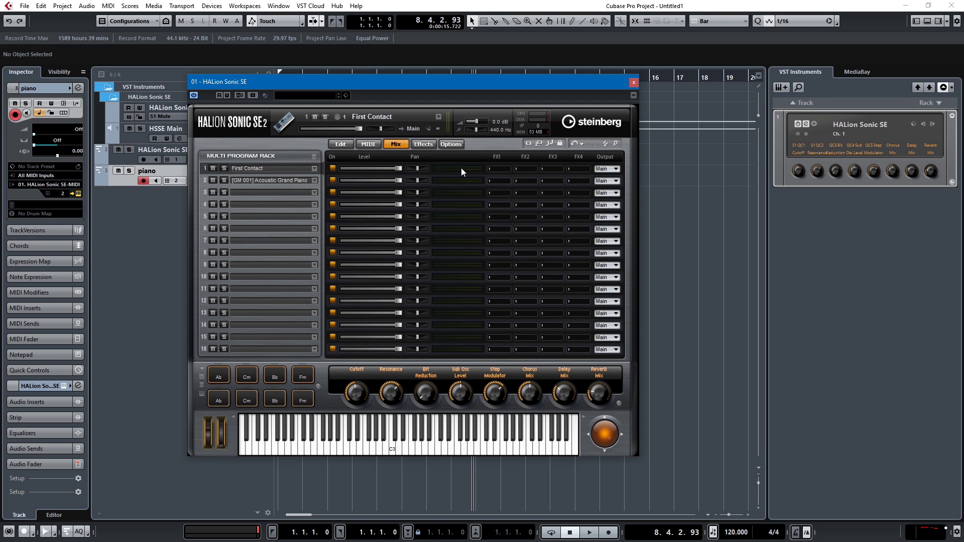
left_click(605, 169)
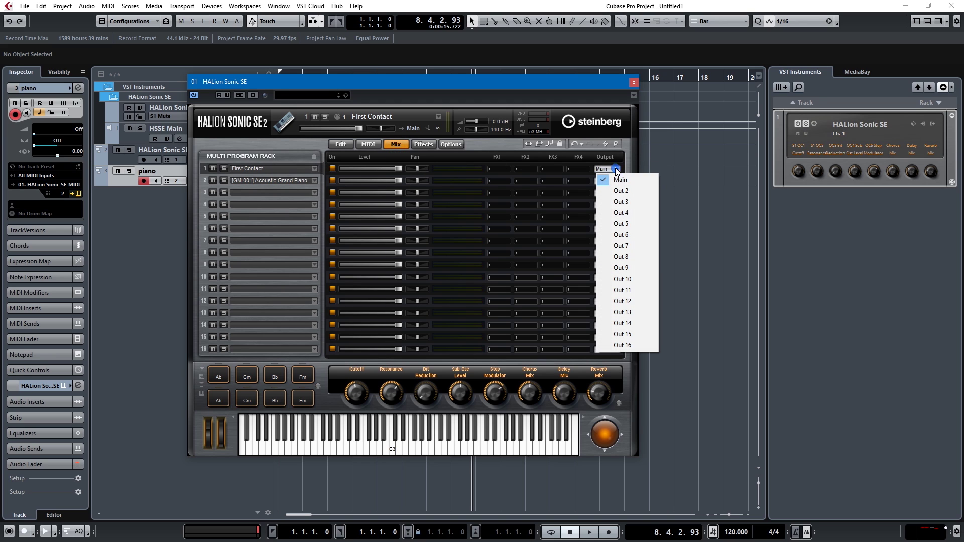
left_click(618, 191)
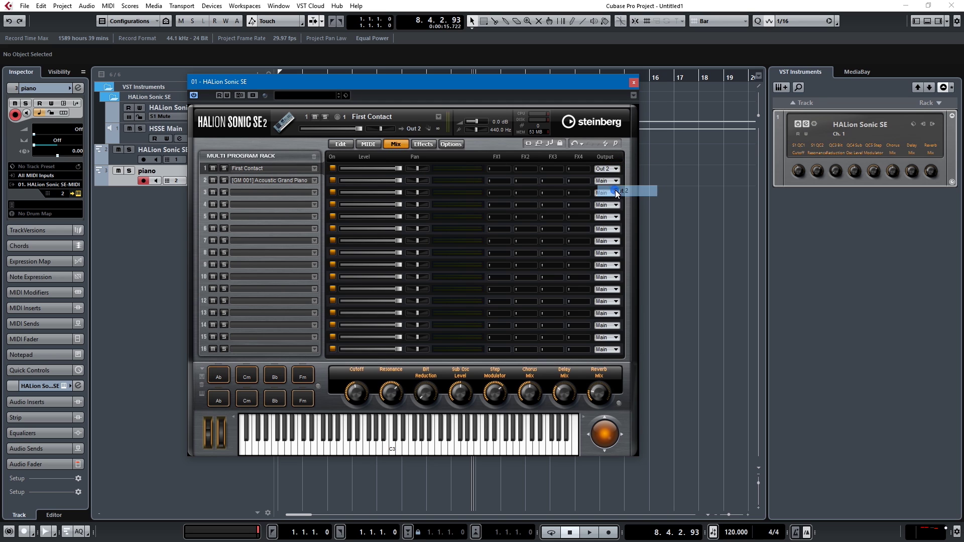
left_click(606, 181)
left_click(621, 214)
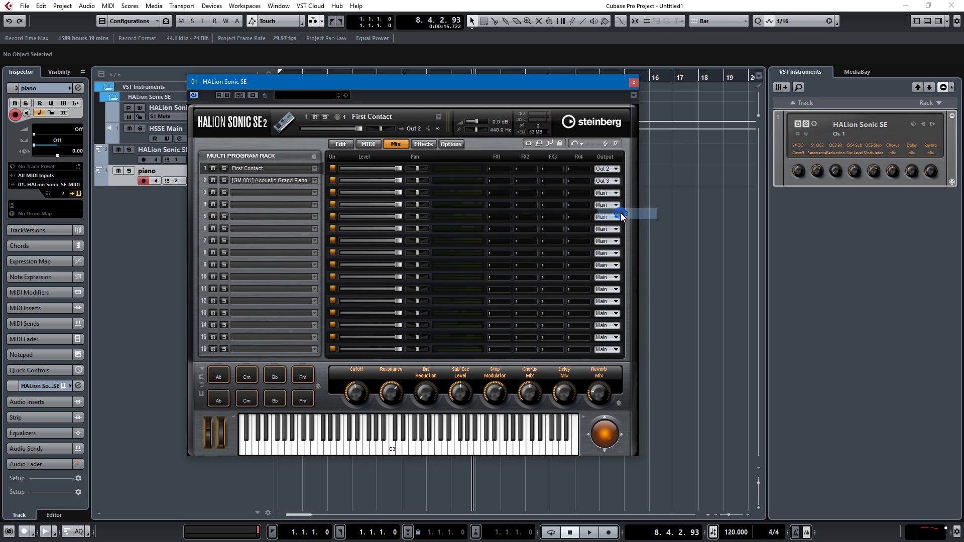
left_click(254, 179)
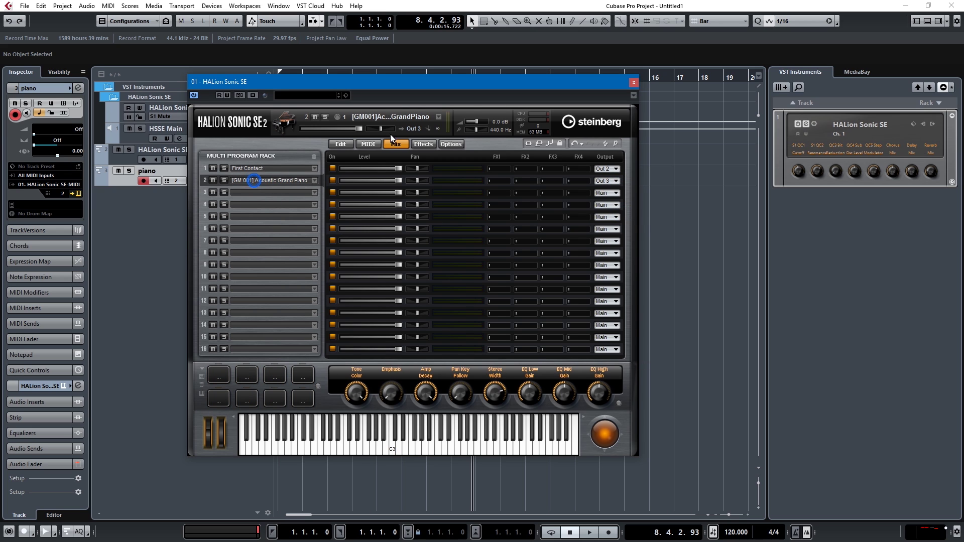
left_click(341, 117)
left_click(361, 142)
- Activate the HSSE Out 2 and Out 3 rack outputs and close the HALion window
left_click(932, 124)
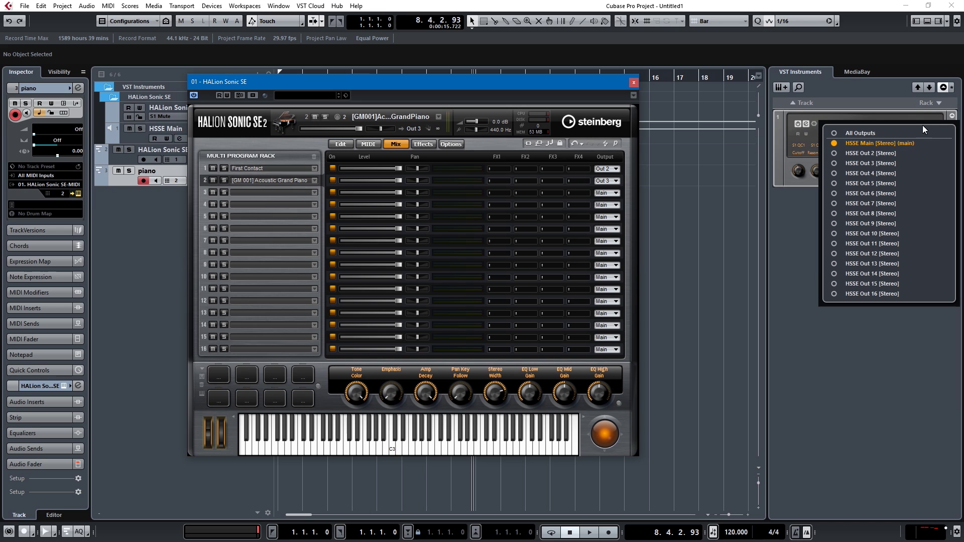
left_click(833, 153)
left_click(835, 163)
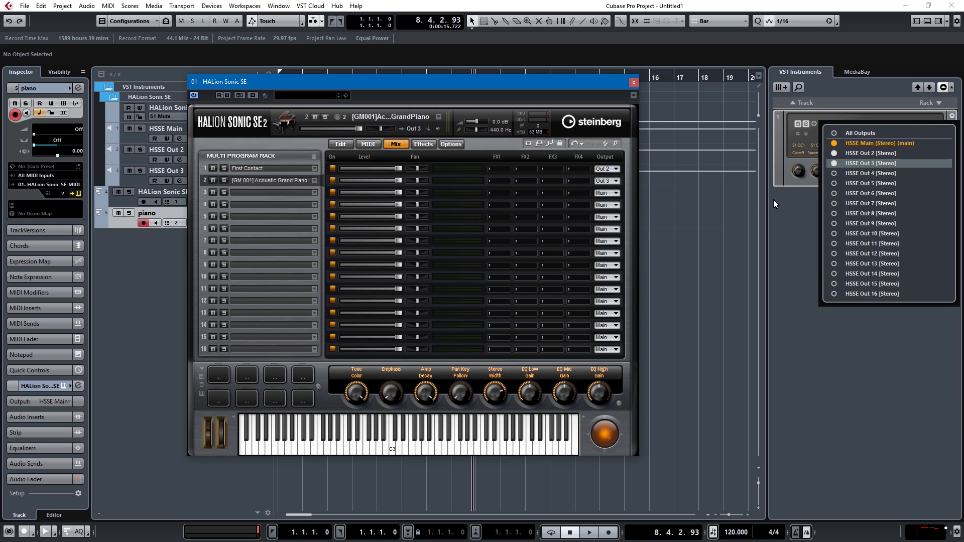
left_click(639, 95)
left_click(634, 82)
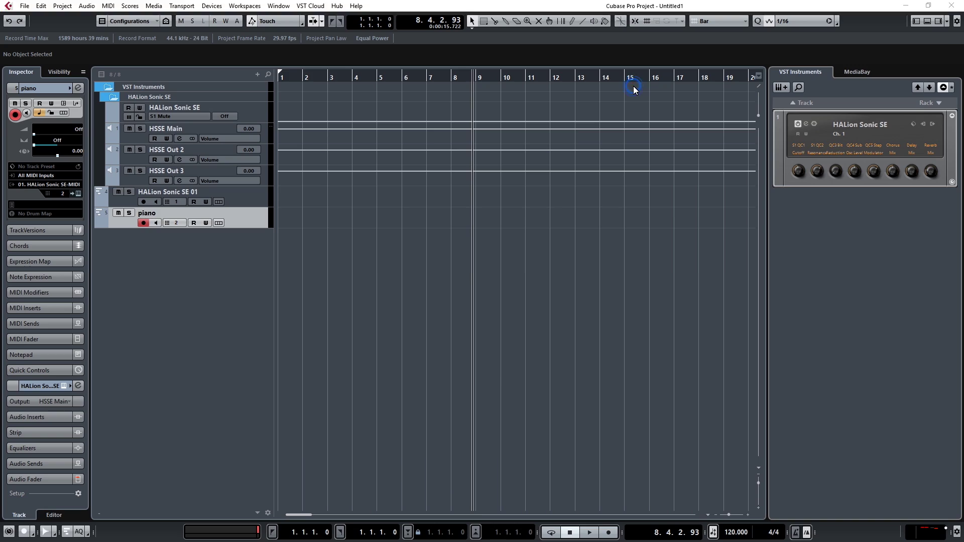
key("F3")
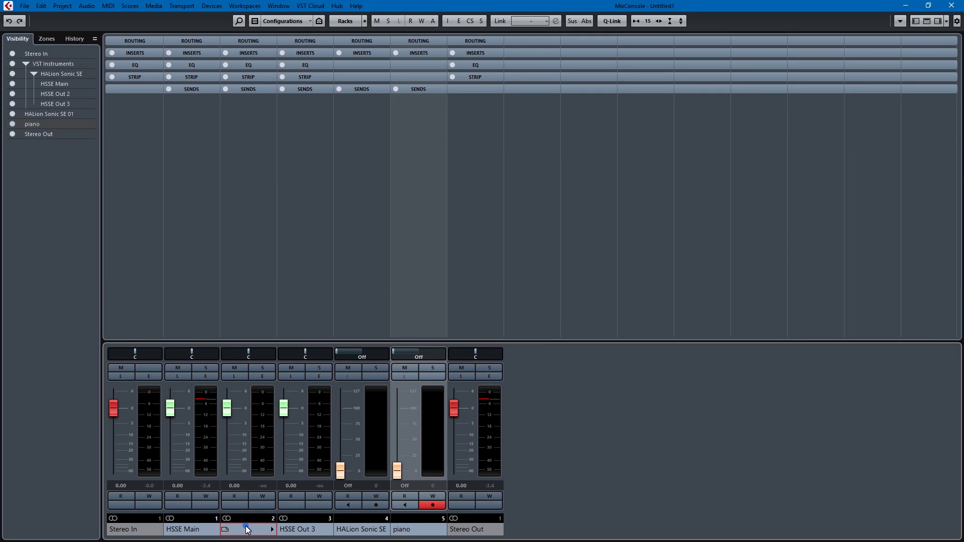
- Rename the HSSE Out 2 mixer channel to First Contact and begin naming Out 3
double_click(246, 530)
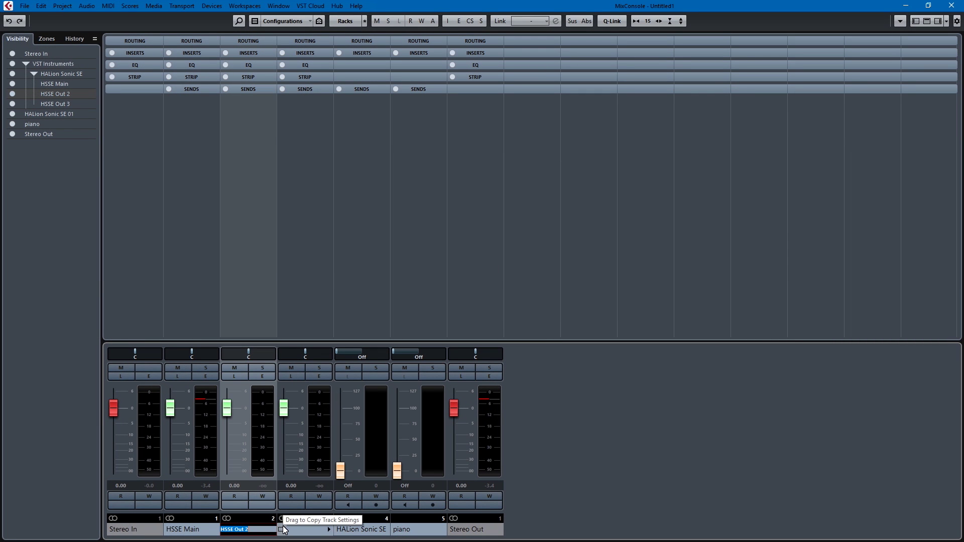
type("First Contact")
key("Return")
double_click(317, 529)
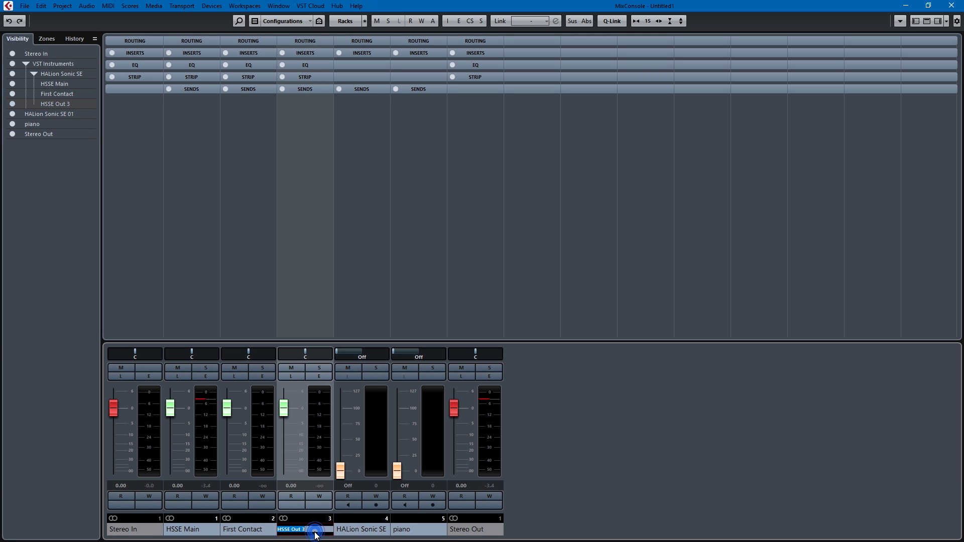
type("Grand Piano")
- Finish naming the Out 3 channel Grand Piano, then select the First Contact and HALion Sonic SE 01 tracks
left_click(309, 252)
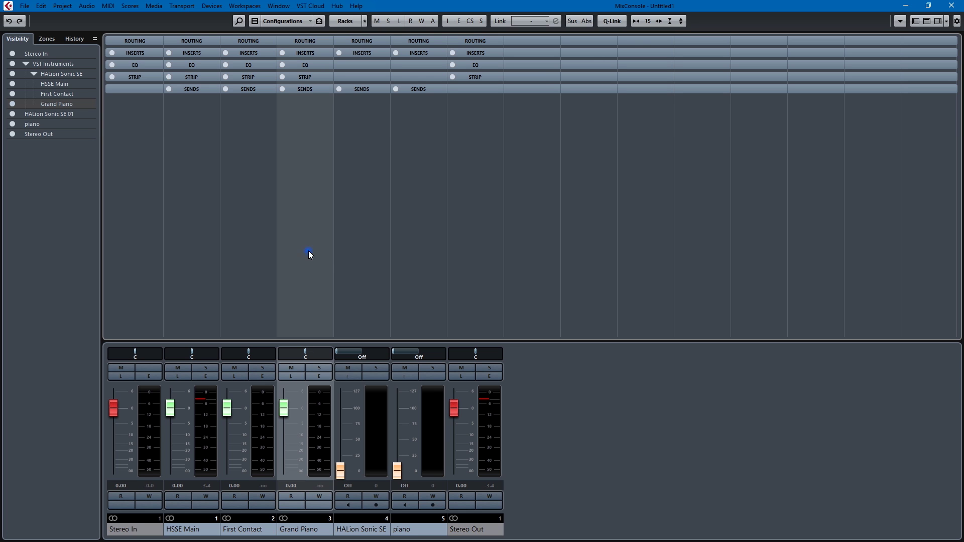
key("F3")
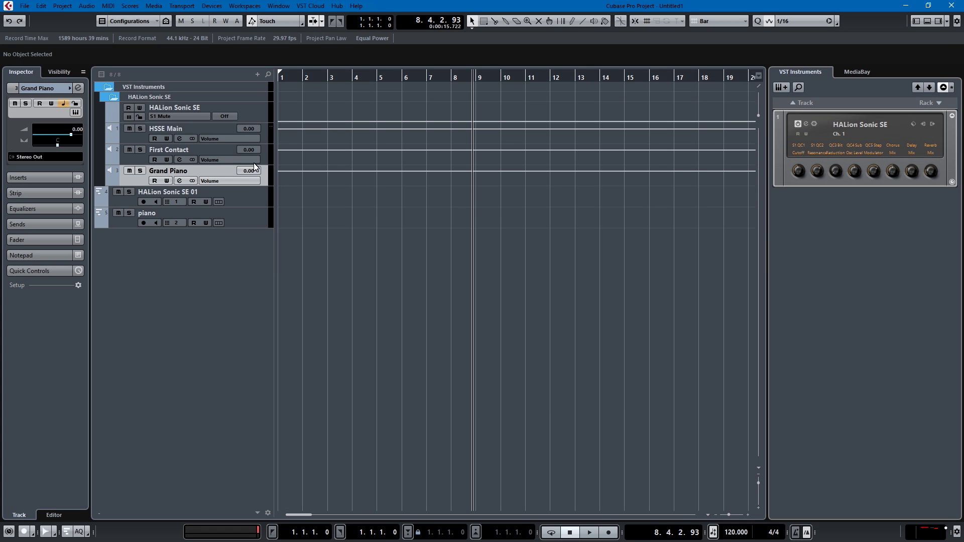
left_click(128, 157)
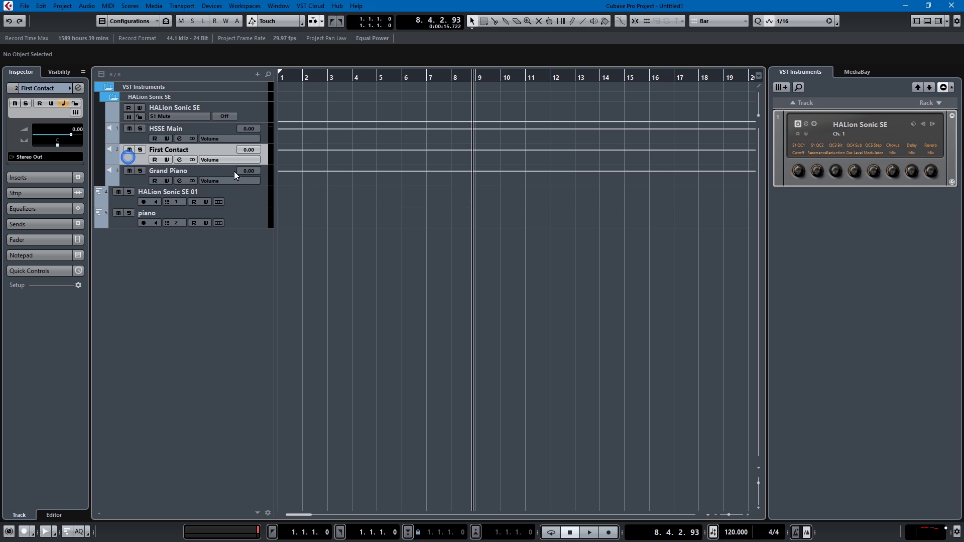
left_click(251, 191)
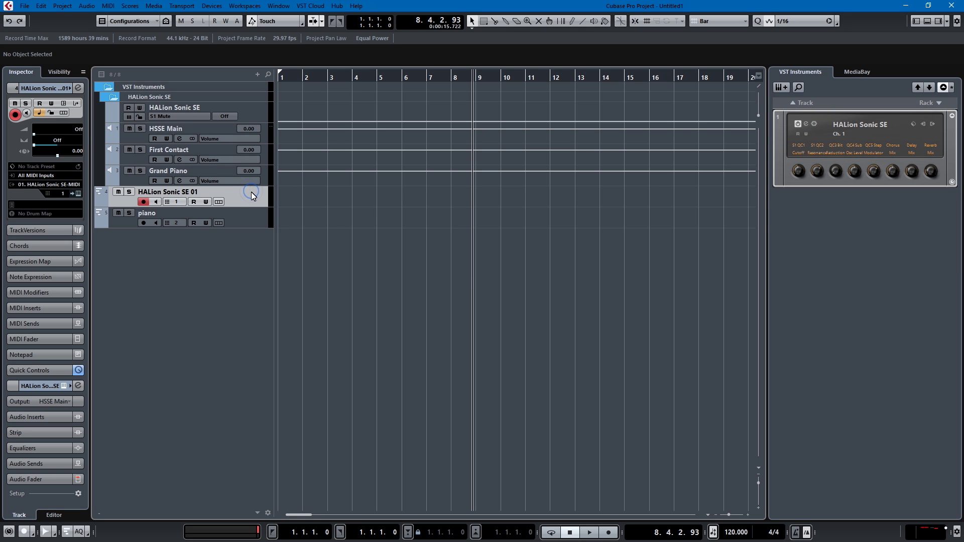
- Check the channel meters in the mixer while selecting the piano track and Grand Piano channel
key("F3")
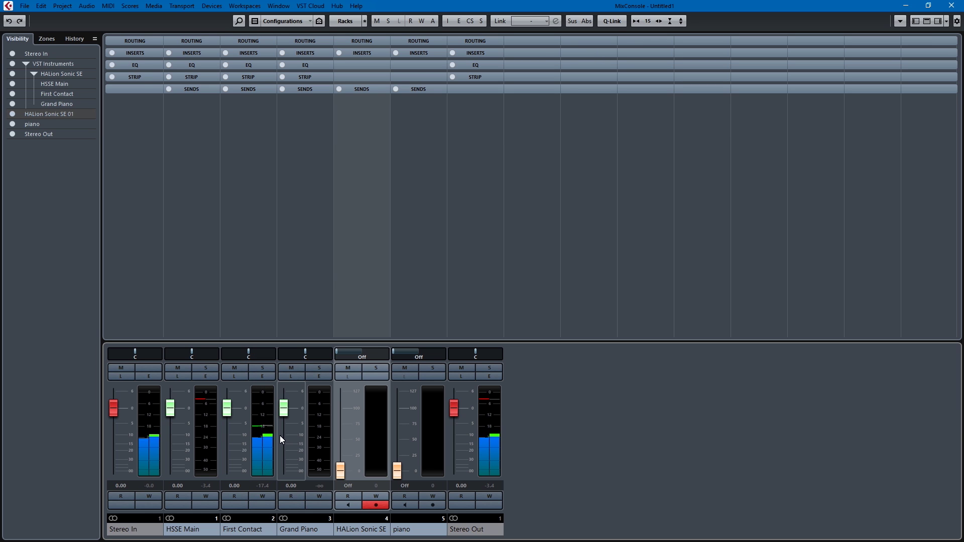
key("F3")
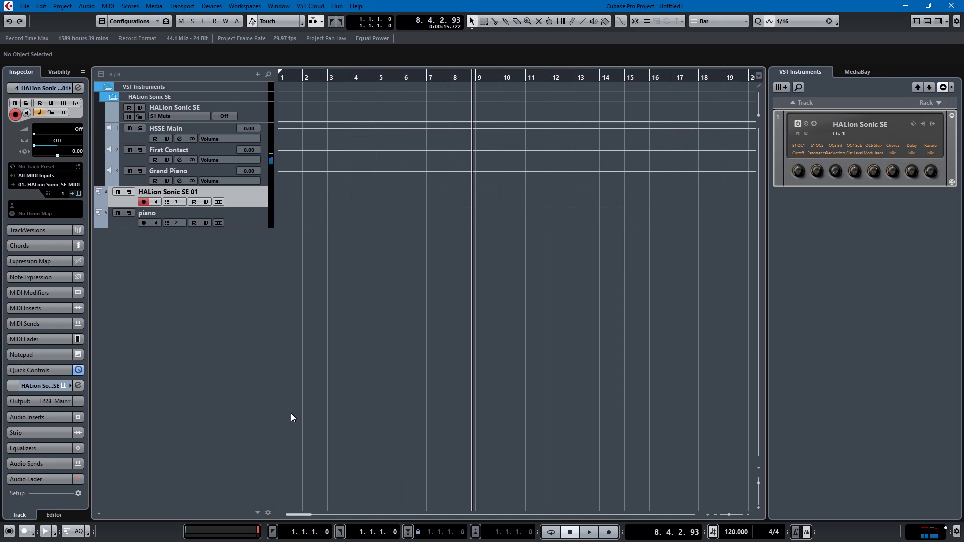
left_click(253, 223)
key("F3")
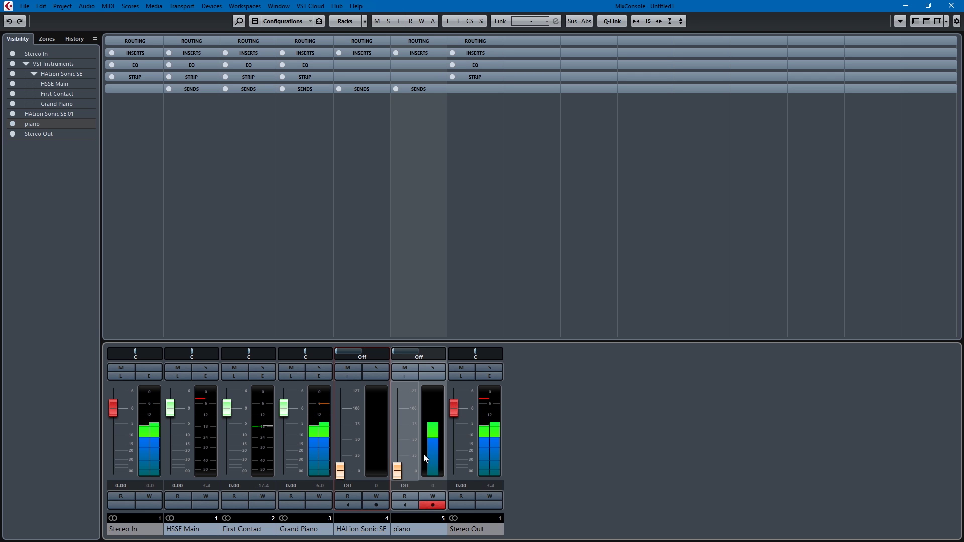
left_click(315, 439)
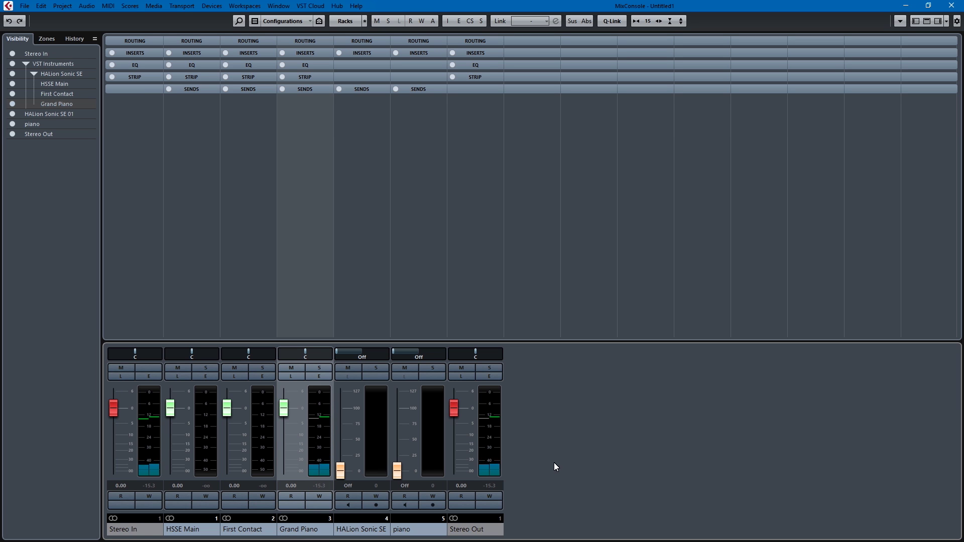
key("F3")
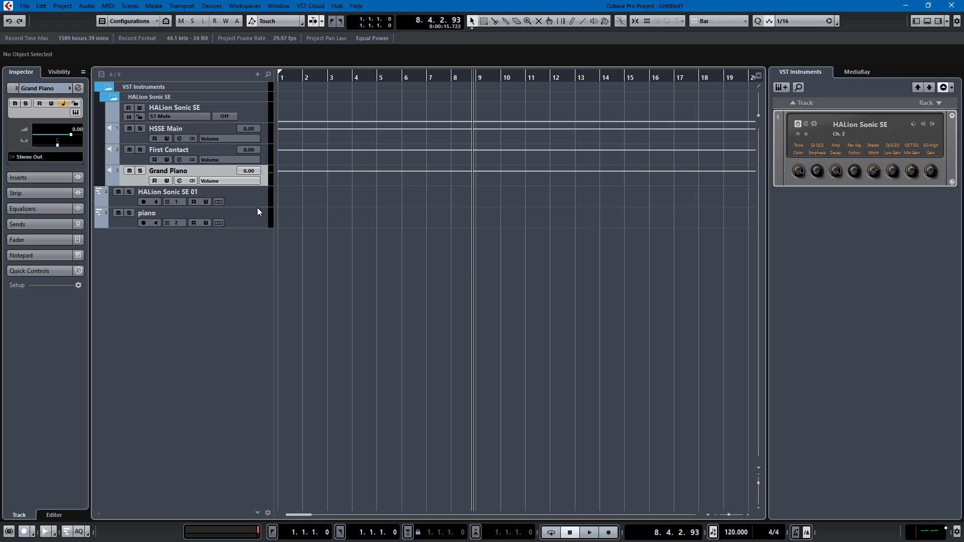
left_click(136, 160)
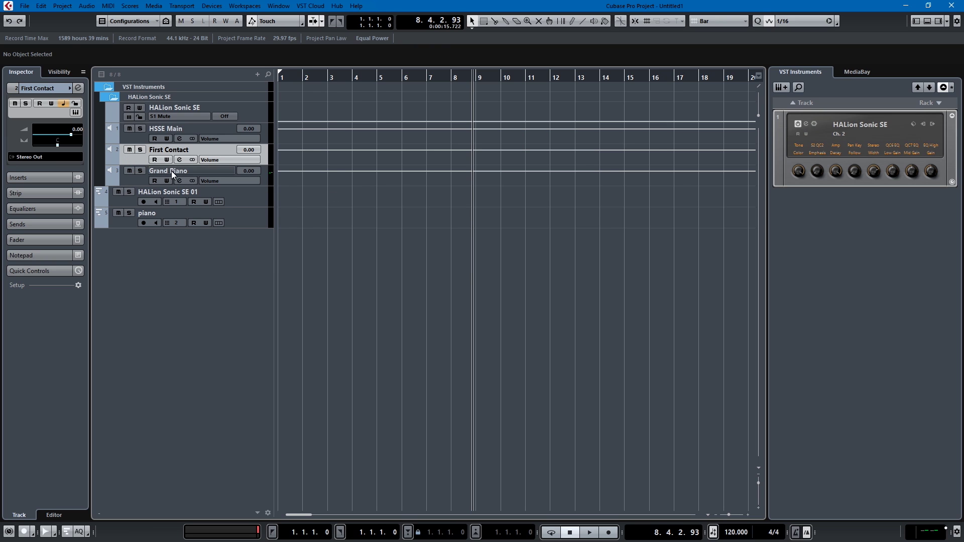
- Arm HALion Sonic SE 01, return to the project start, and enable read/write automation on the rack instrument
left_click(238, 199)
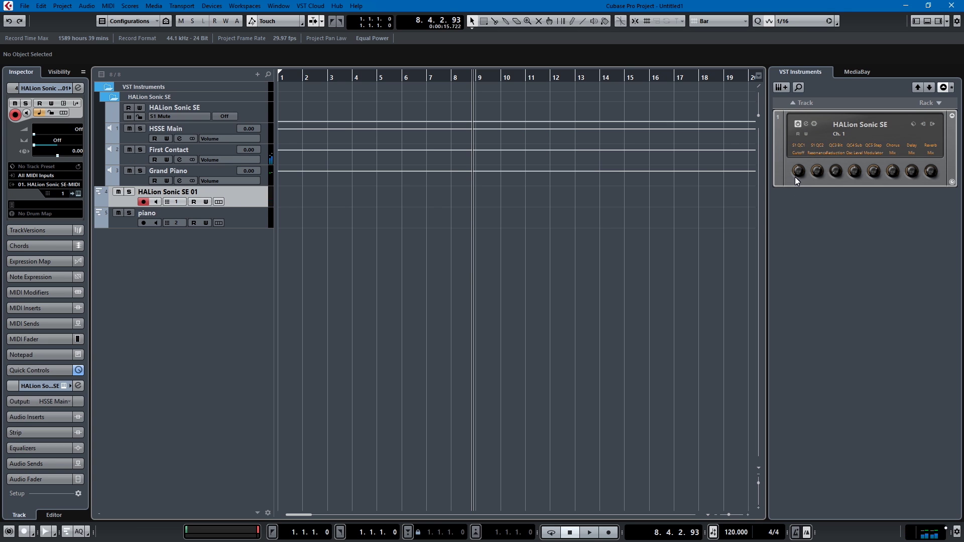
key("Home")
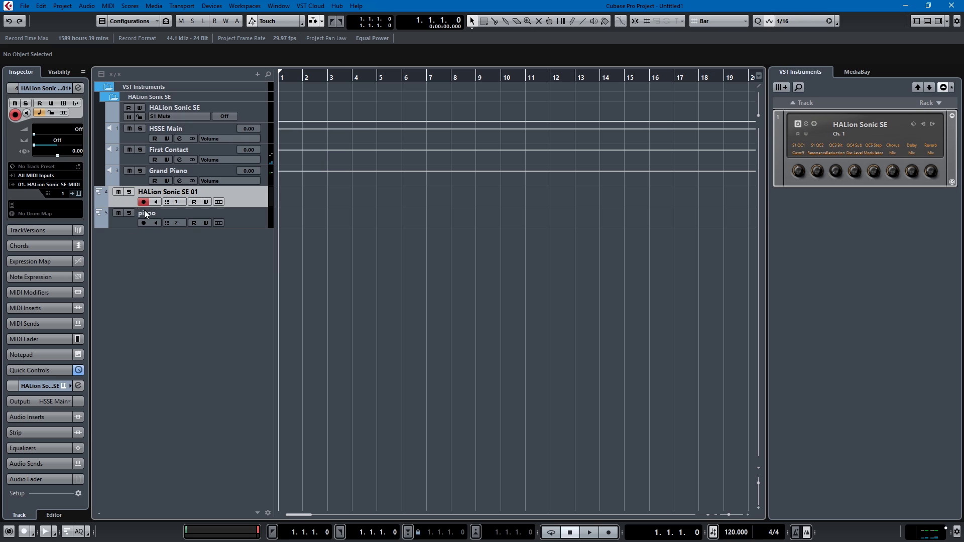
left_click(206, 201)
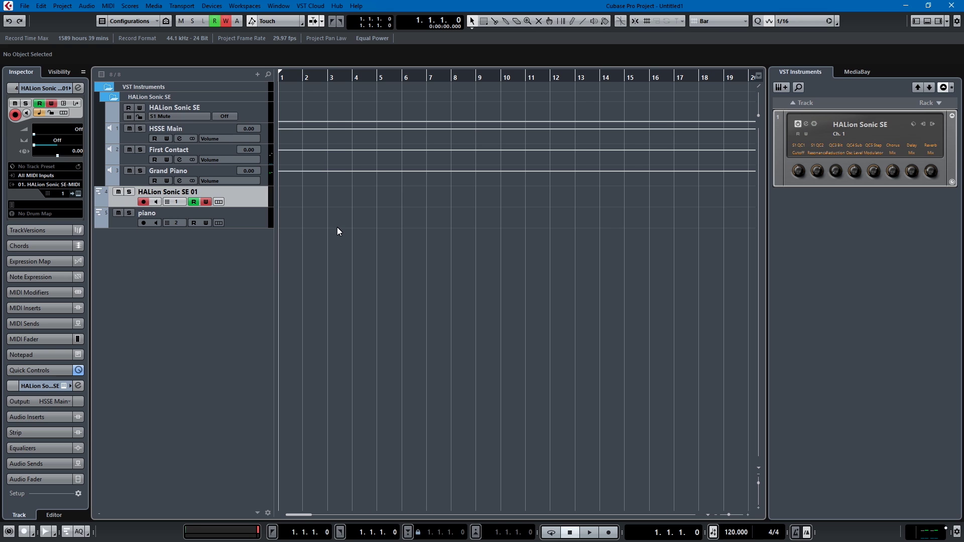
left_click(206, 202)
left_click(194, 203)
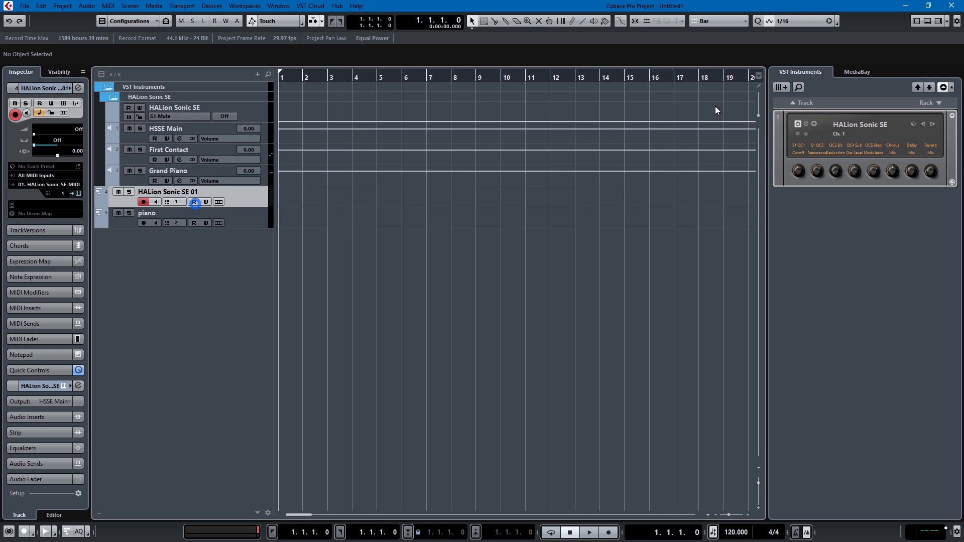
left_click(804, 134)
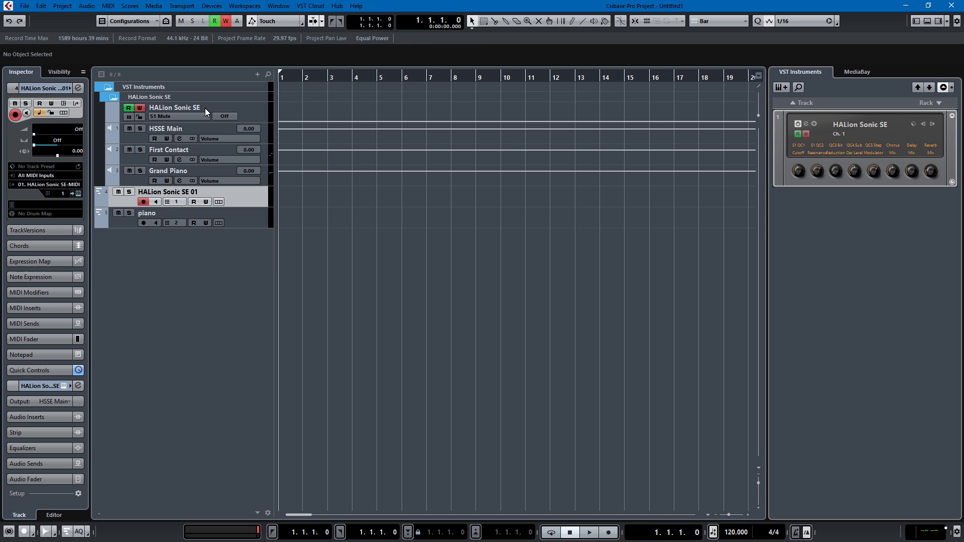
- Record a part while turning the QC1 Cutoff knob down to 26.6, then stop
key("KP_Multiply")
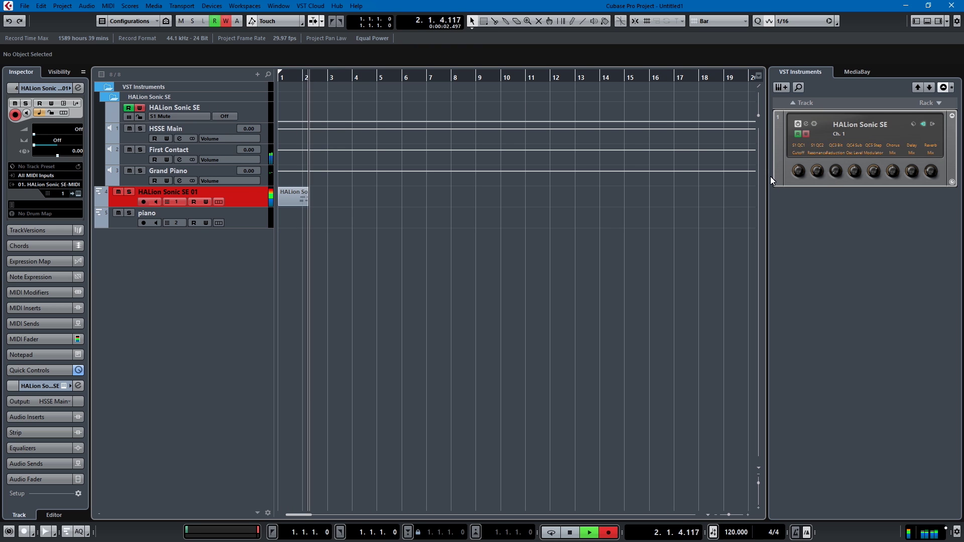
mouse_move(794, 155)
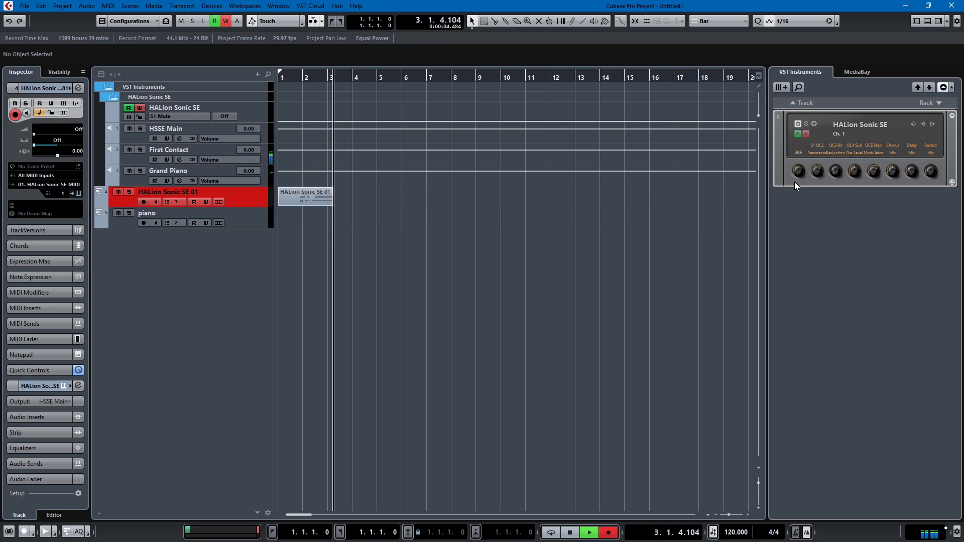
mouse_move(815, 173)
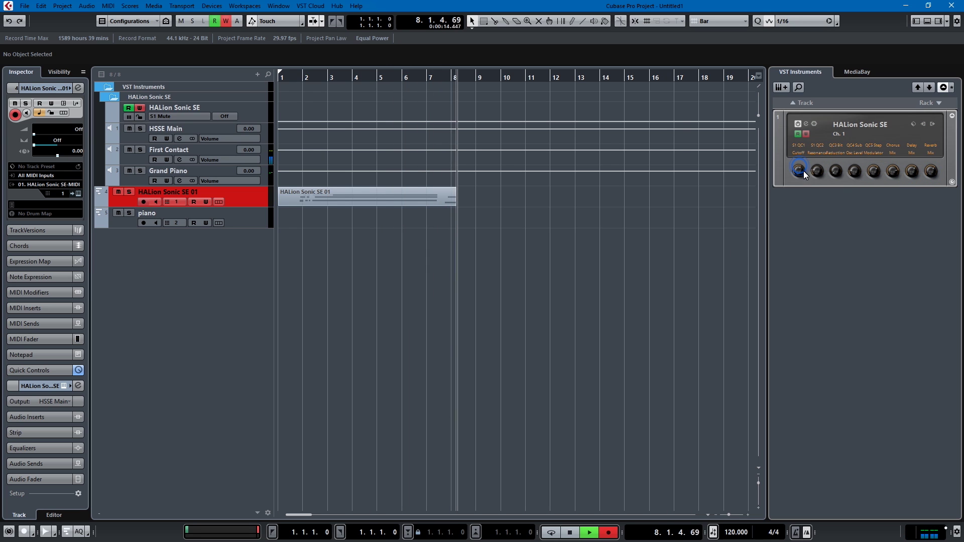
left_click_drag(804, 171, 795, 249)
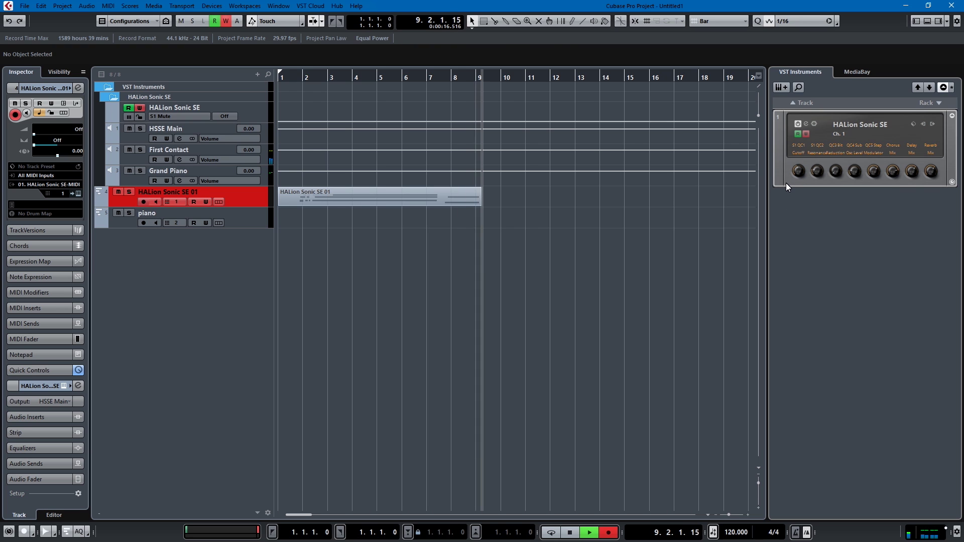
key("space")
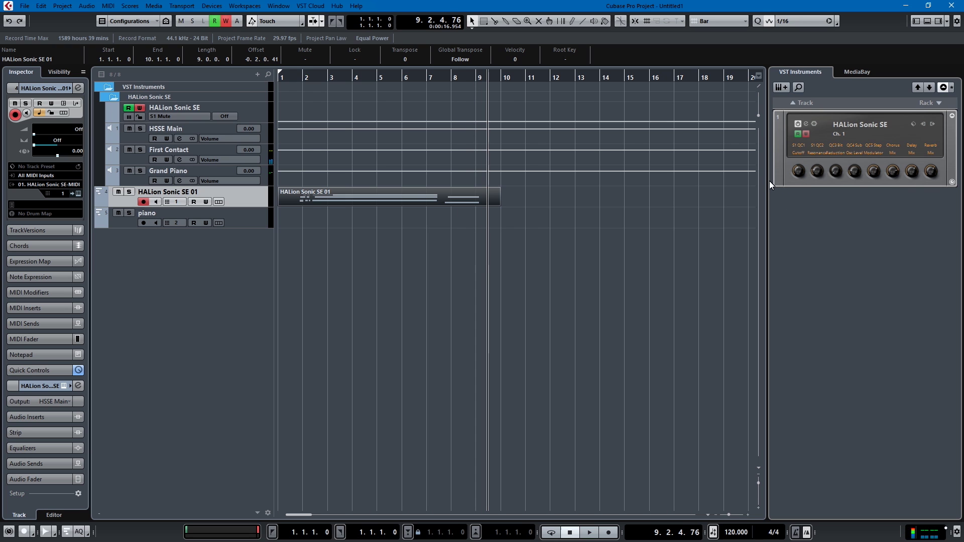
right_click(239, 202)
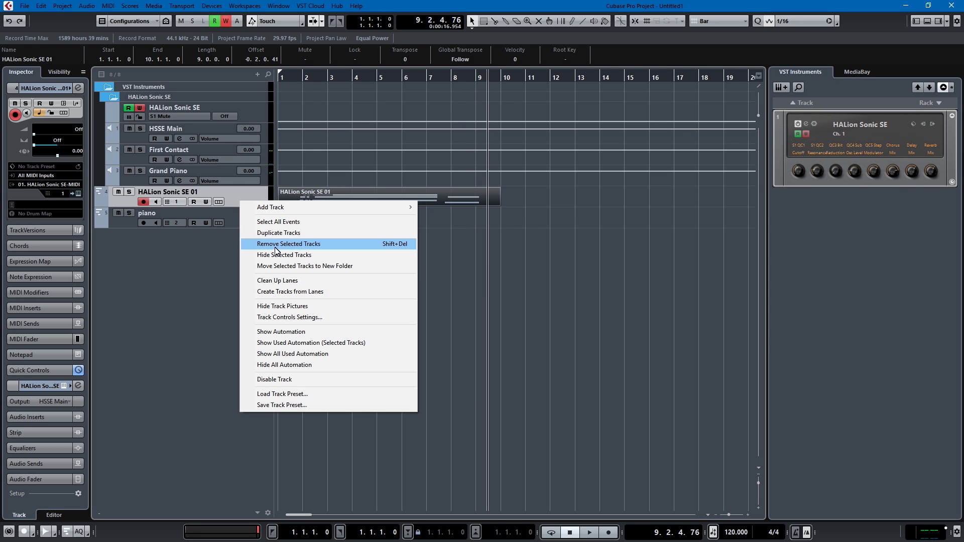
- Show the track's automation lane, keep it on Volume, and select the HALion Sonic SE track
left_click(293, 332)
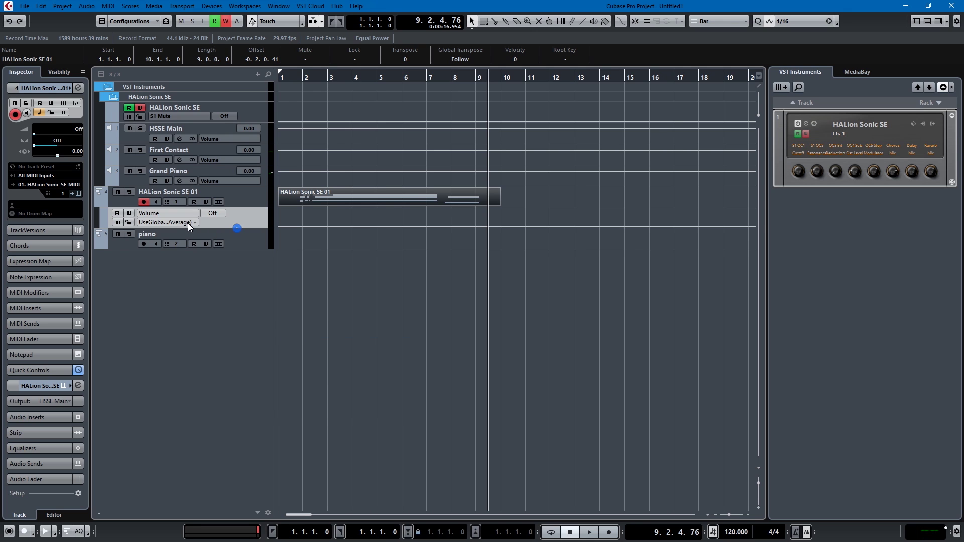
left_click(178, 214)
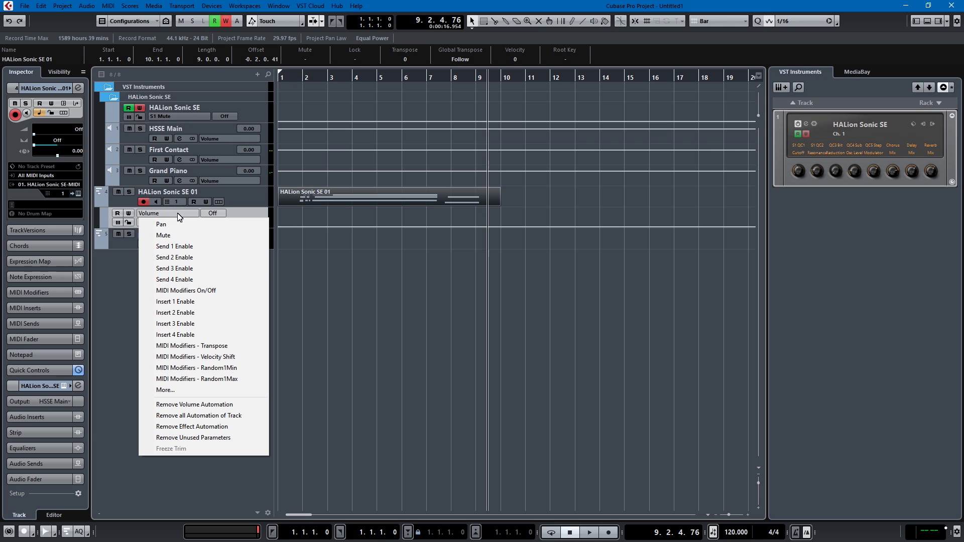
left_click(337, 215)
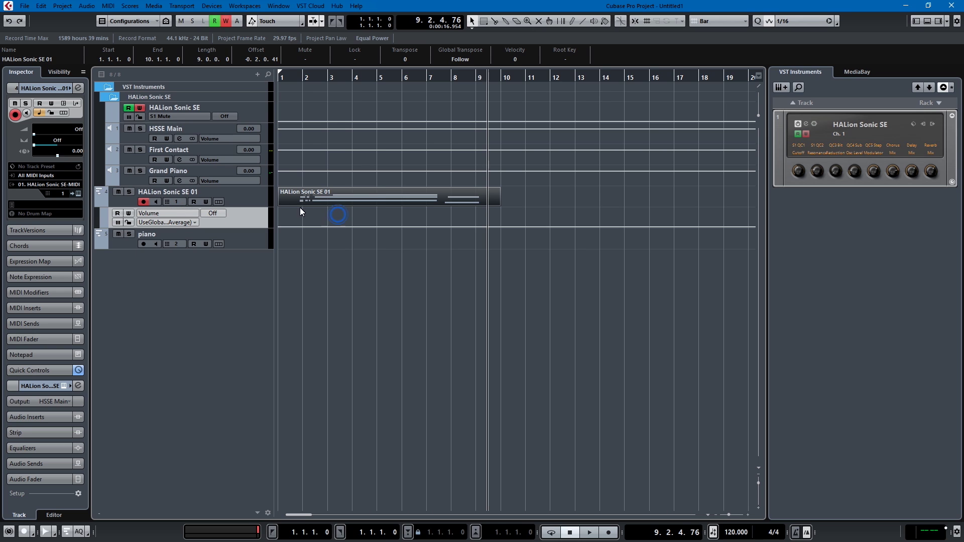
left_click(266, 106)
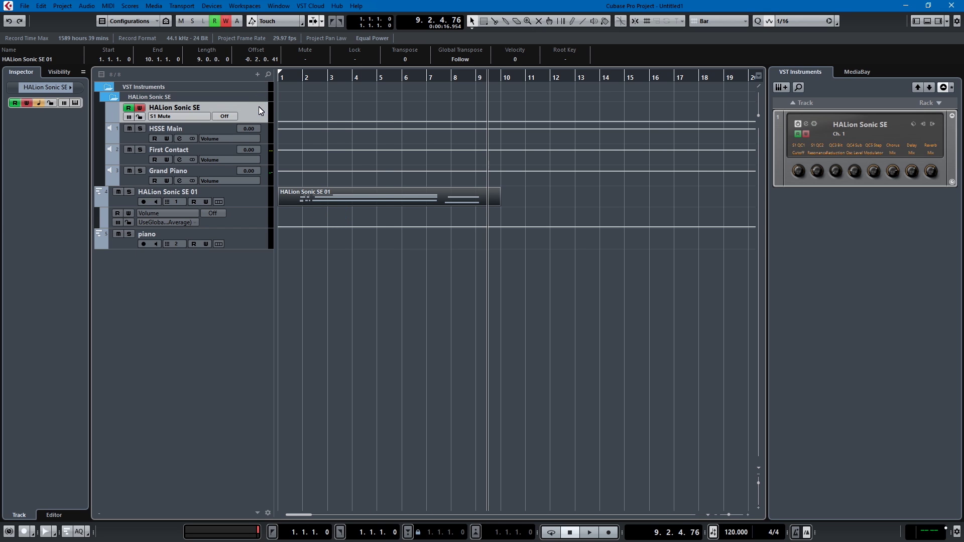
right_click(258, 107)
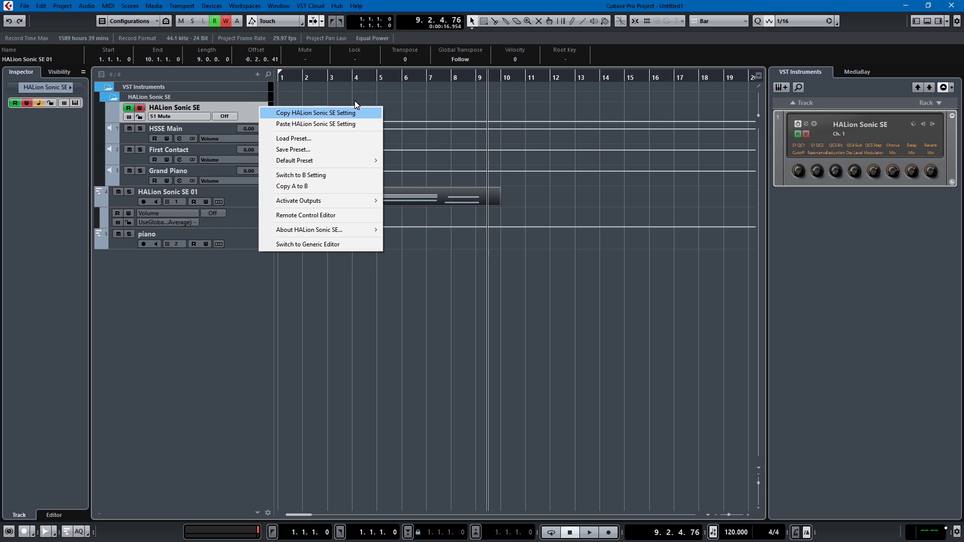
left_click(240, 110)
- Switch the S1 Mute lane to S1 QC1 Cutoff, then S1 QC4 Sub Osc Level; collapse VST Instruments
left_click(179, 117)
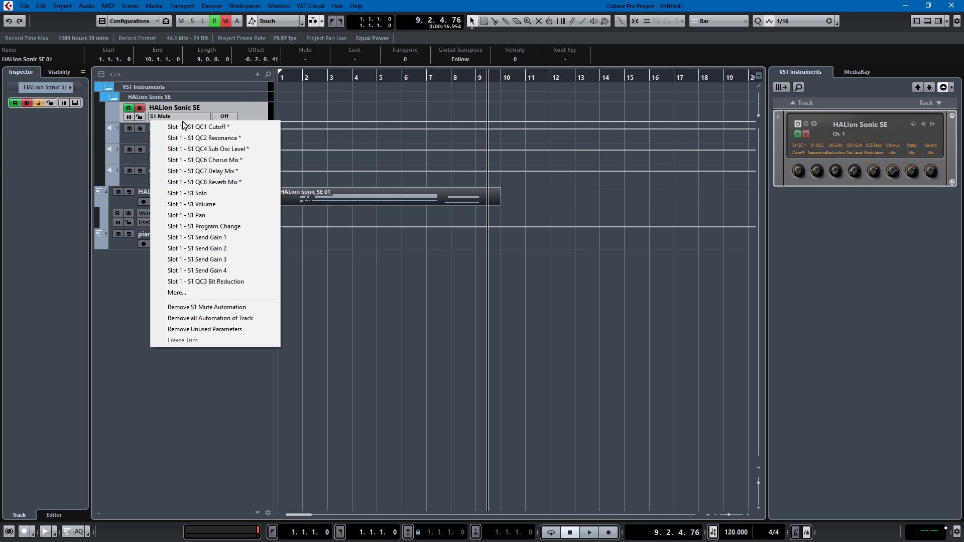
left_click(185, 126)
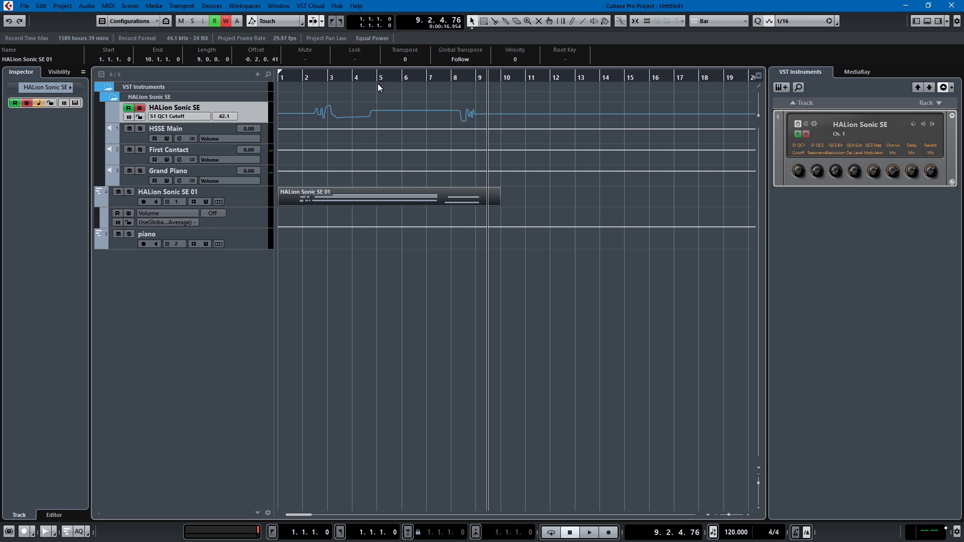
left_click(177, 117)
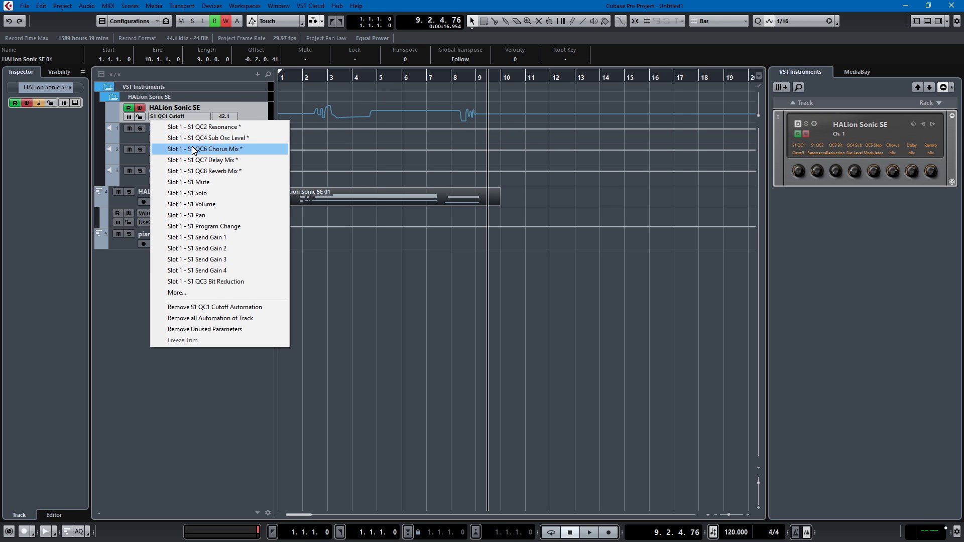
left_click(193, 139)
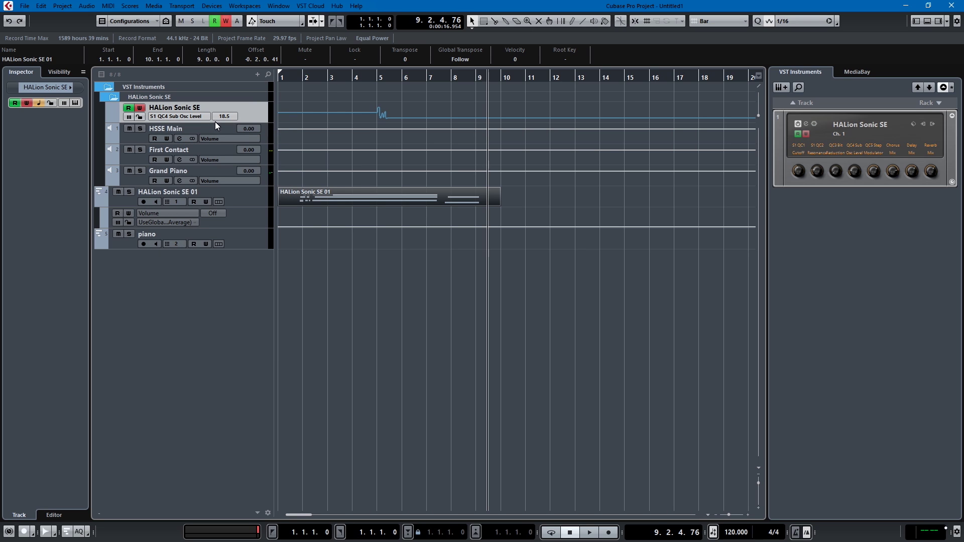
left_click(103, 87)
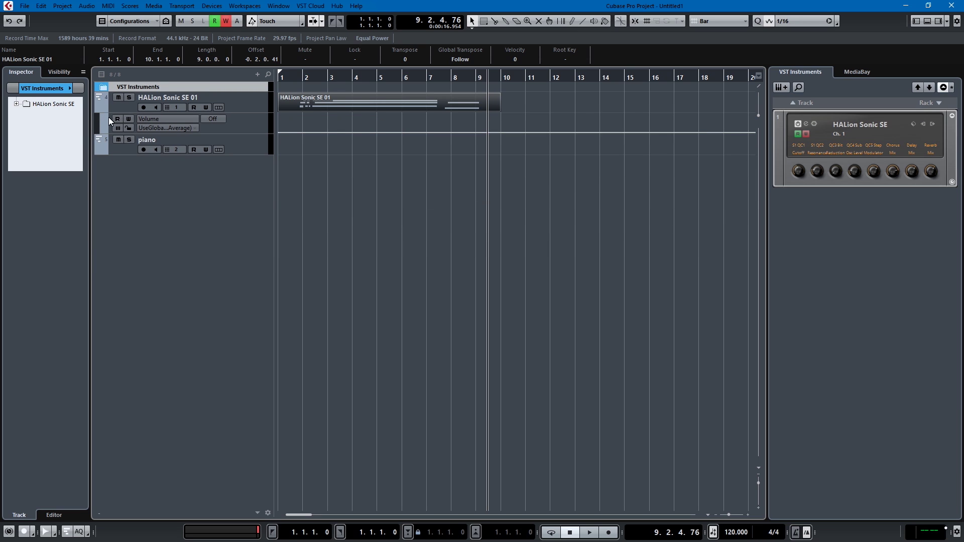
- Delete both the piano and HALion Sonic SE 01 tracks
left_click(244, 144)
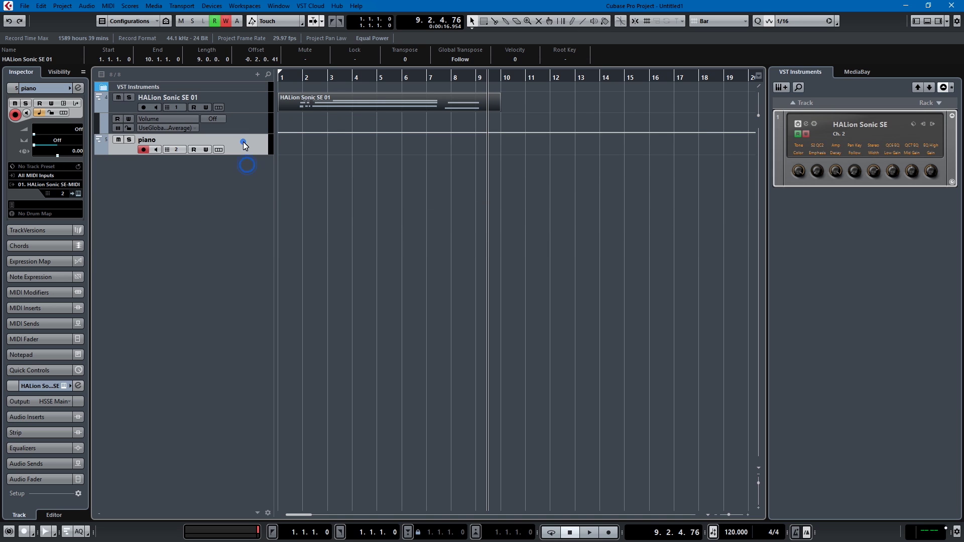
left_click(243, 105)
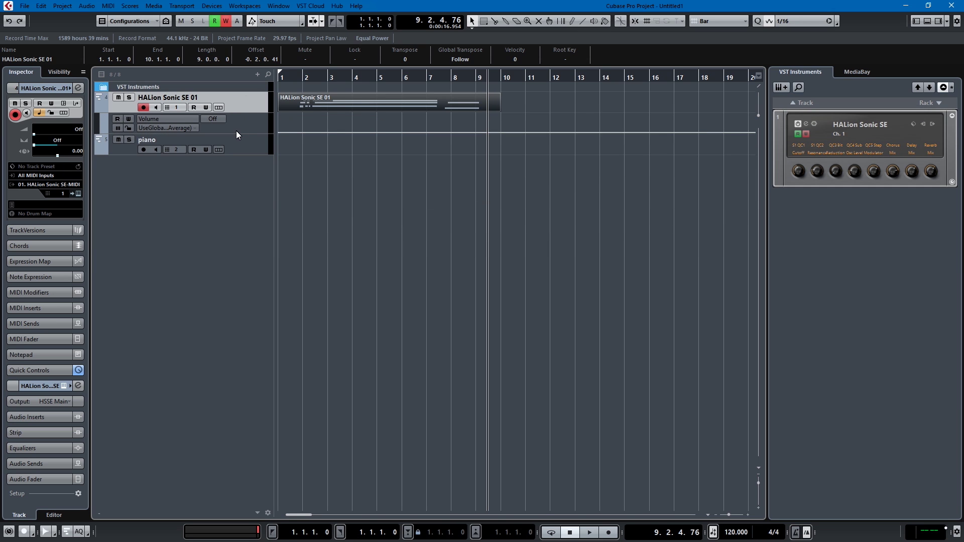
right_click(237, 149)
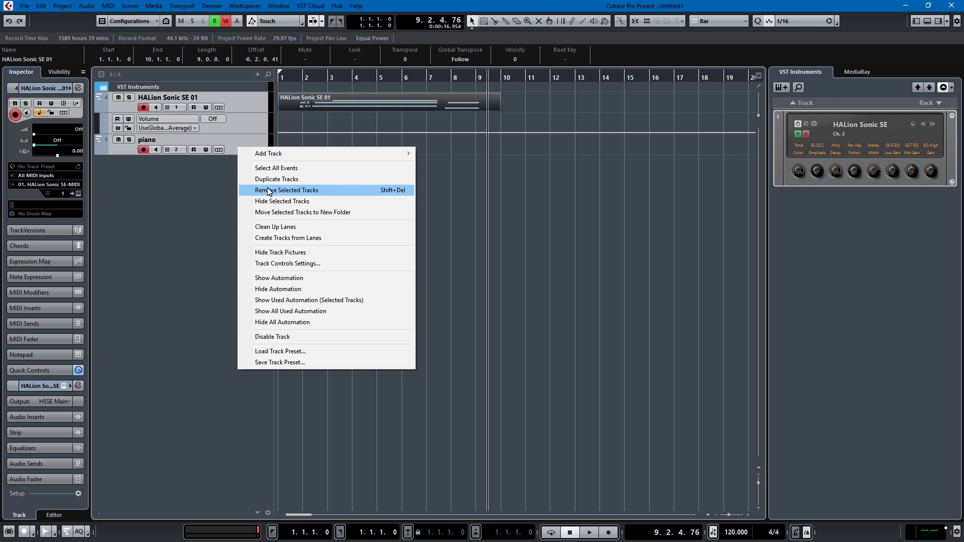
left_click(266, 191)
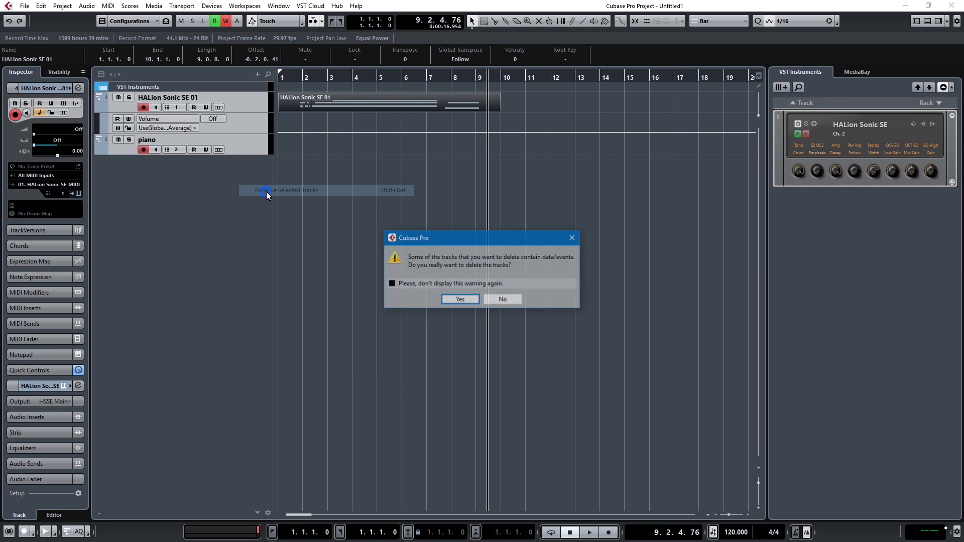
left_click(466, 298)
- Add a new instrument track using HALion Sonic SE
right_click(144, 117)
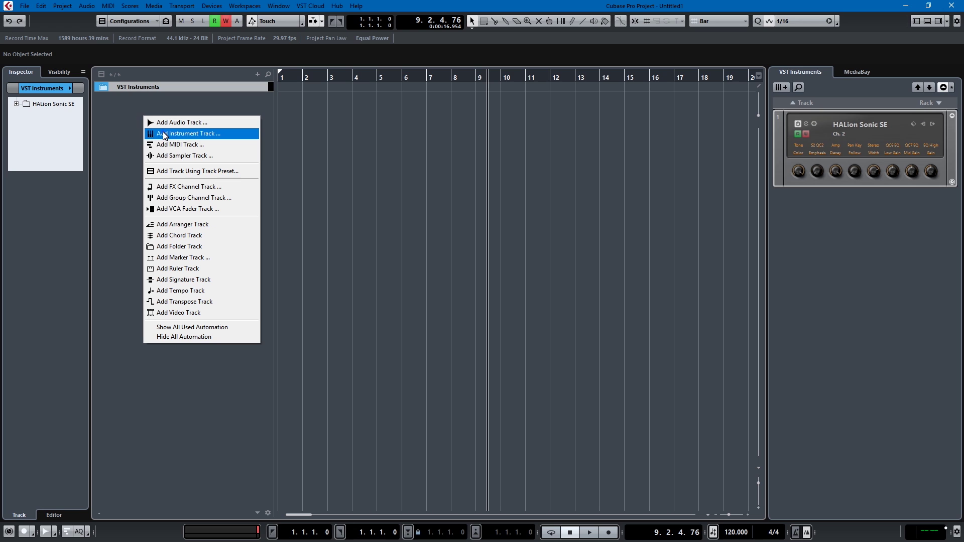
left_click(174, 133)
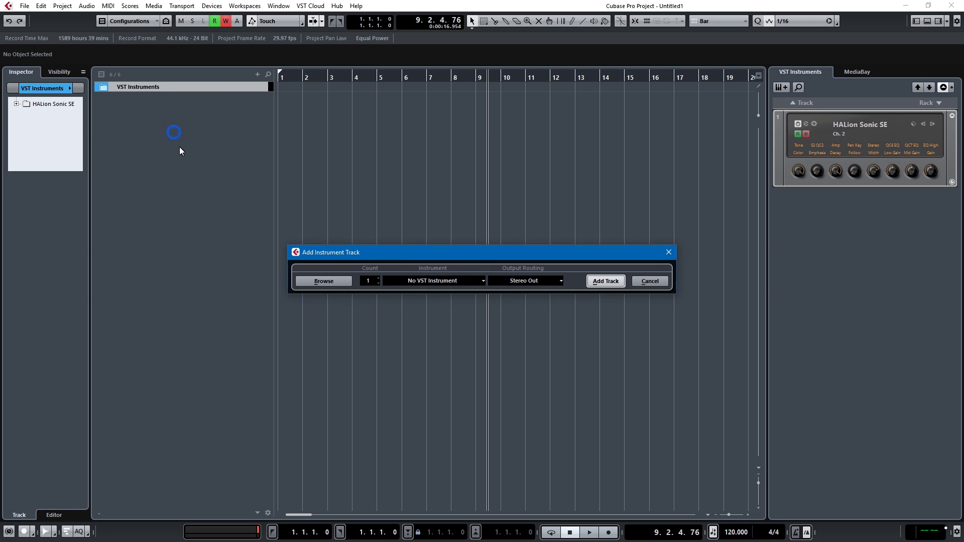
left_click(417, 280)
left_click(431, 345)
left_click(608, 282)
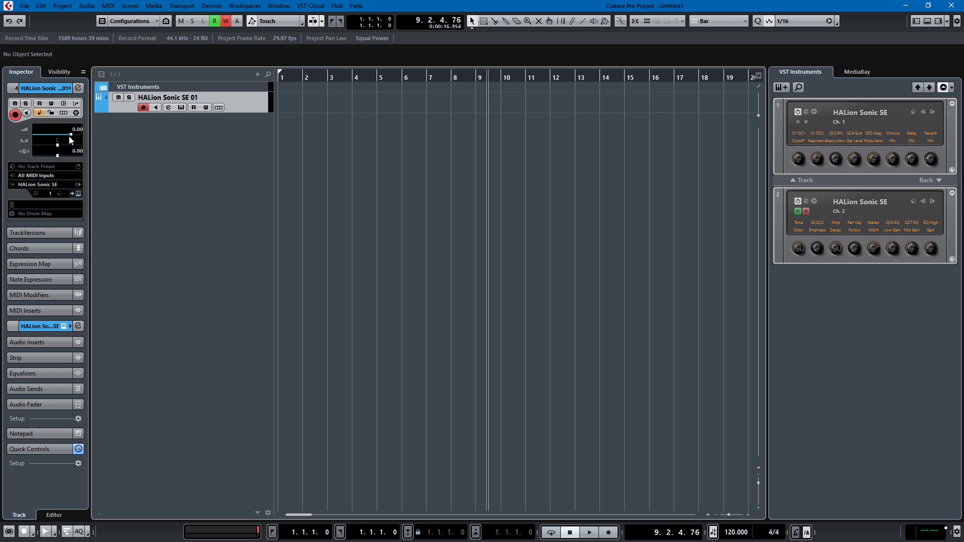
- In the MixConsole, lower the HALion Sonic SE fader to -3.64 and expand the Inserts section
key("F3")
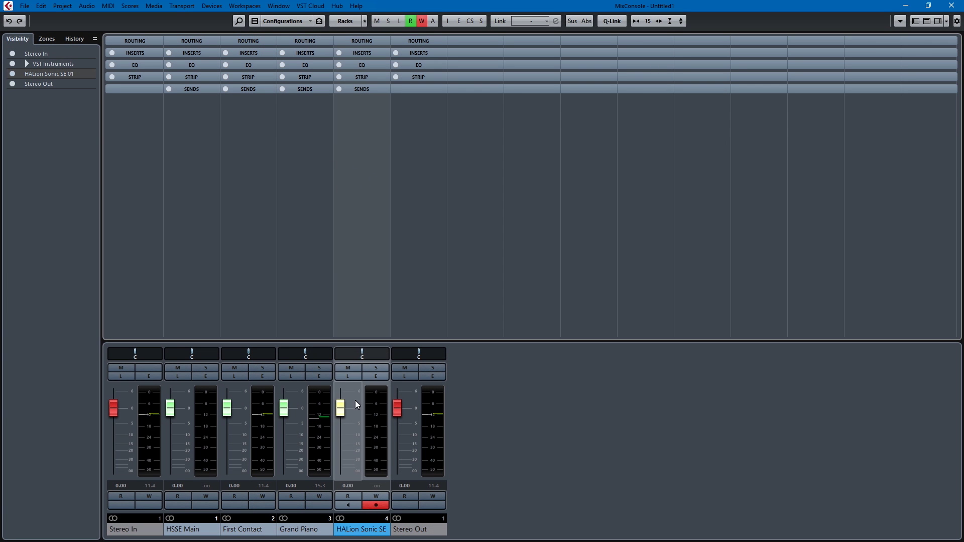
left_click_drag(342, 417, 346, 417)
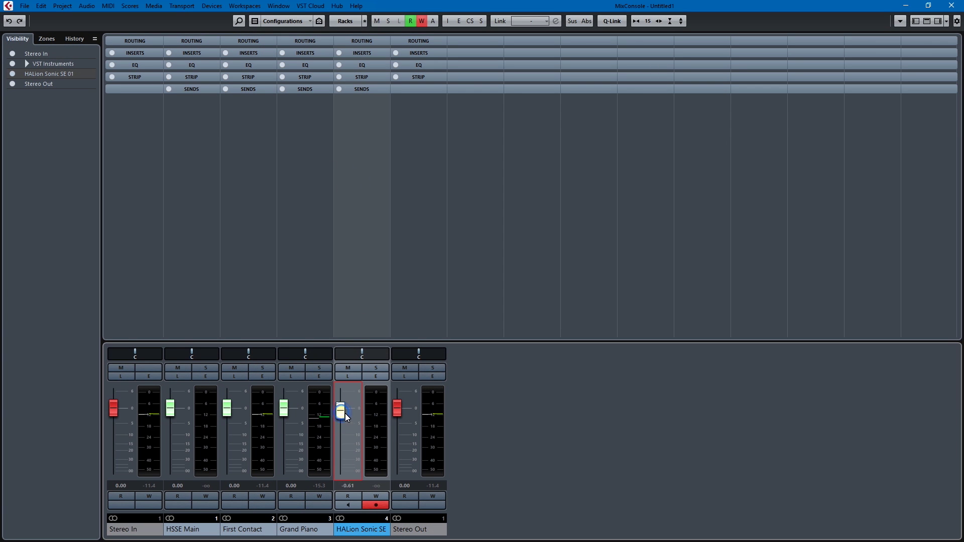
left_click(358, 53)
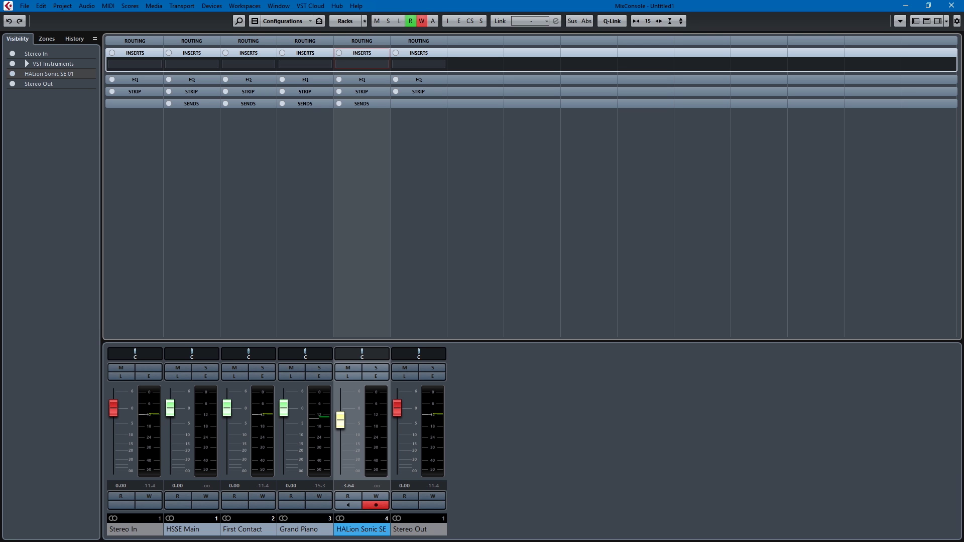
left_click(952, 6)
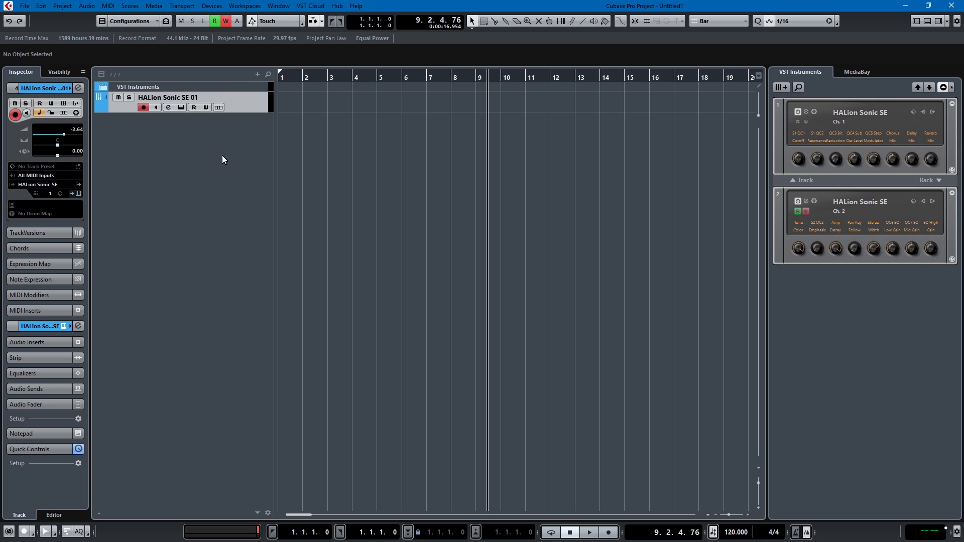
key("F3")
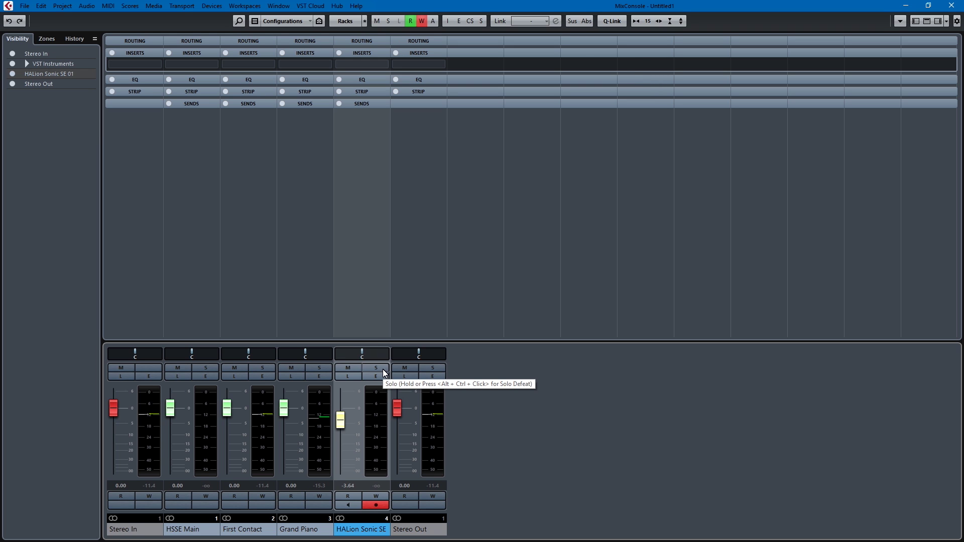
key("F3")
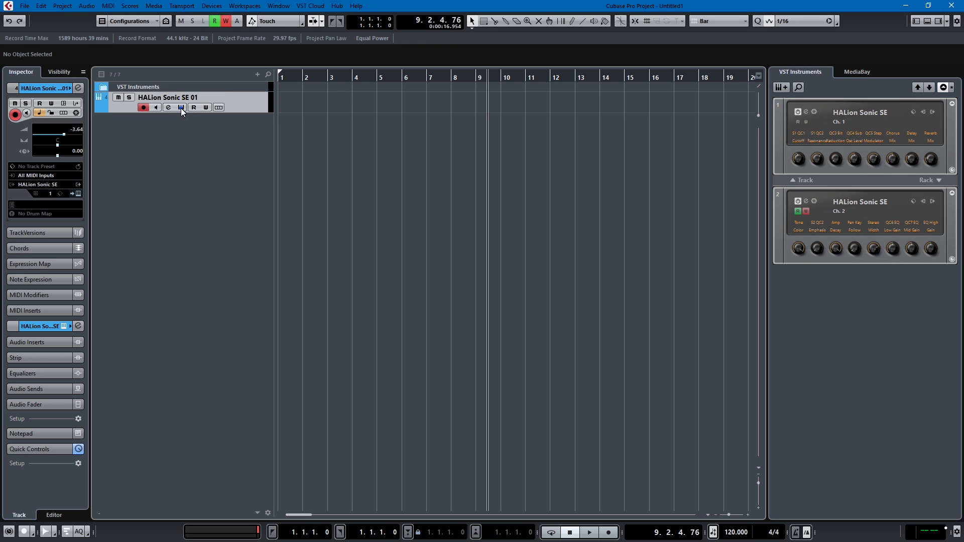
- Open the HALion Sonic SE editor and load [GM 010] Glockenspiel into slot 2
left_click(181, 107)
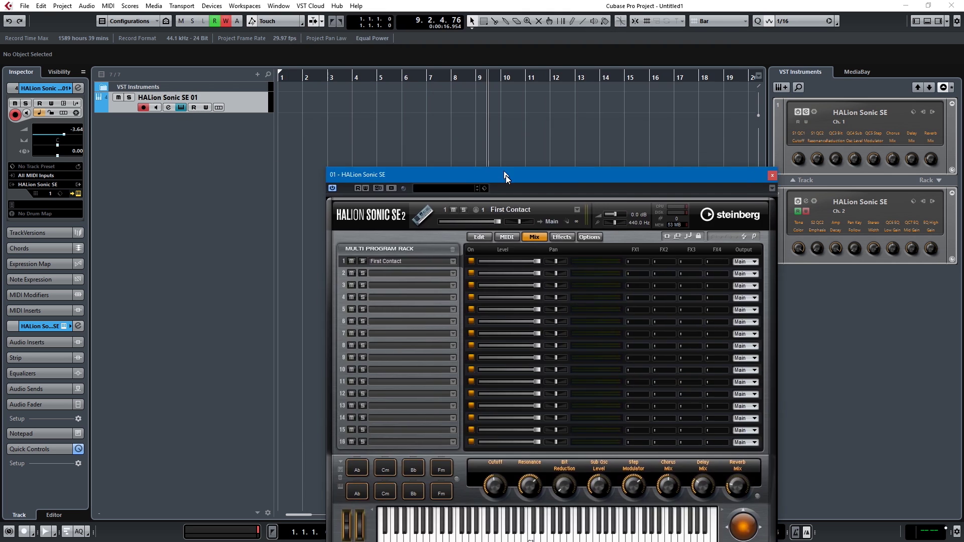
left_click_drag(505, 176, 510, 129)
left_click(398, 233)
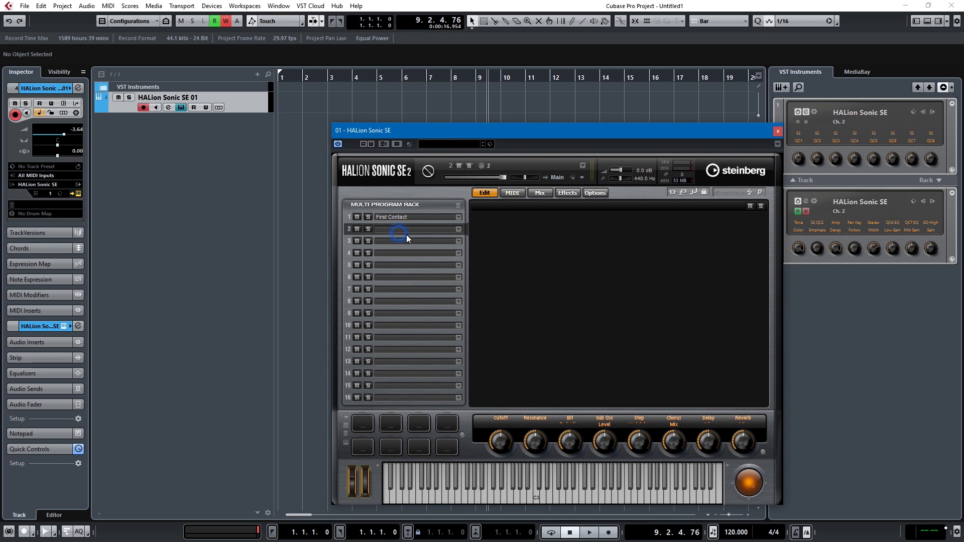
left_click(462, 233)
left_click(442, 264)
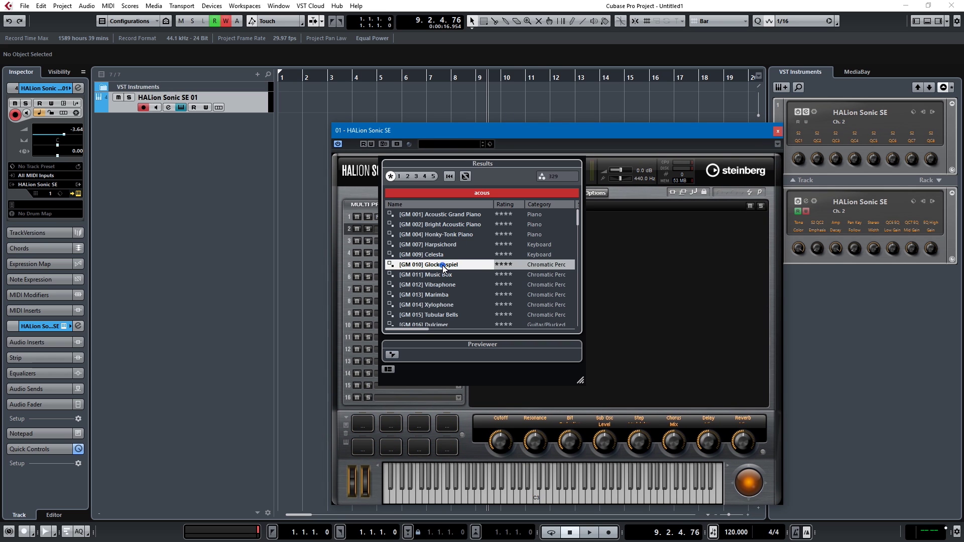
double_click(441, 265)
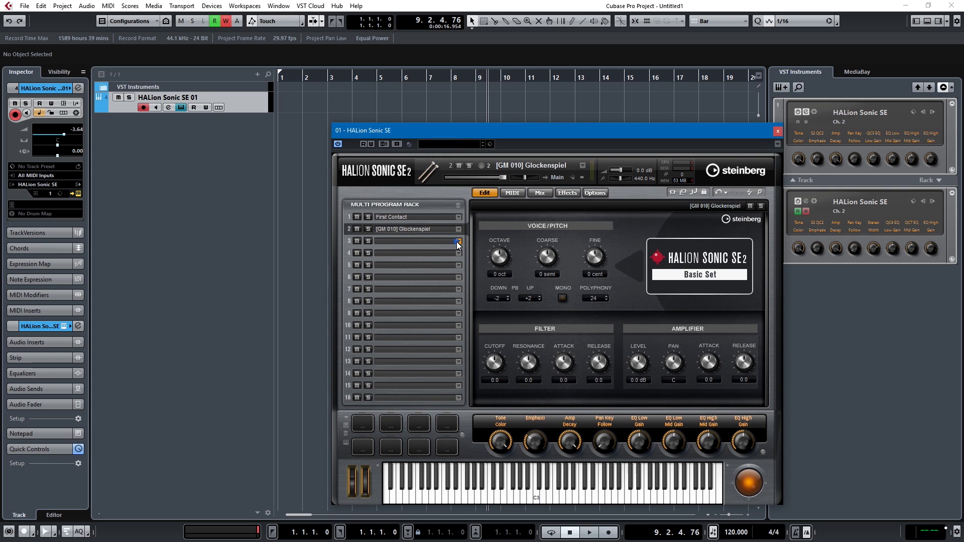
- Load [GM 012] Vibraphone into slot 3 and [GM 015] Tubular Bells into slot 4
left_click(456, 243)
left_click(442, 285)
double_click(442, 285)
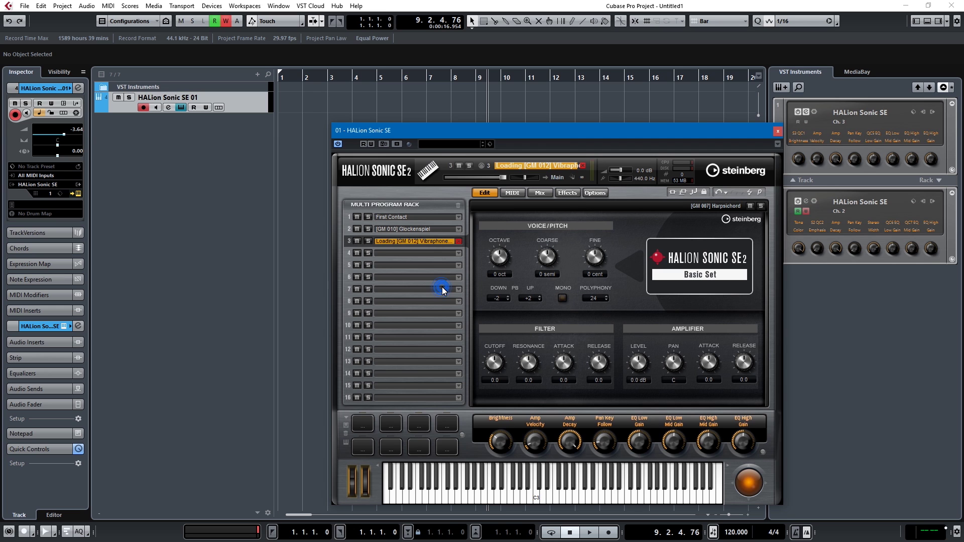
left_click(457, 254)
left_click(433, 315)
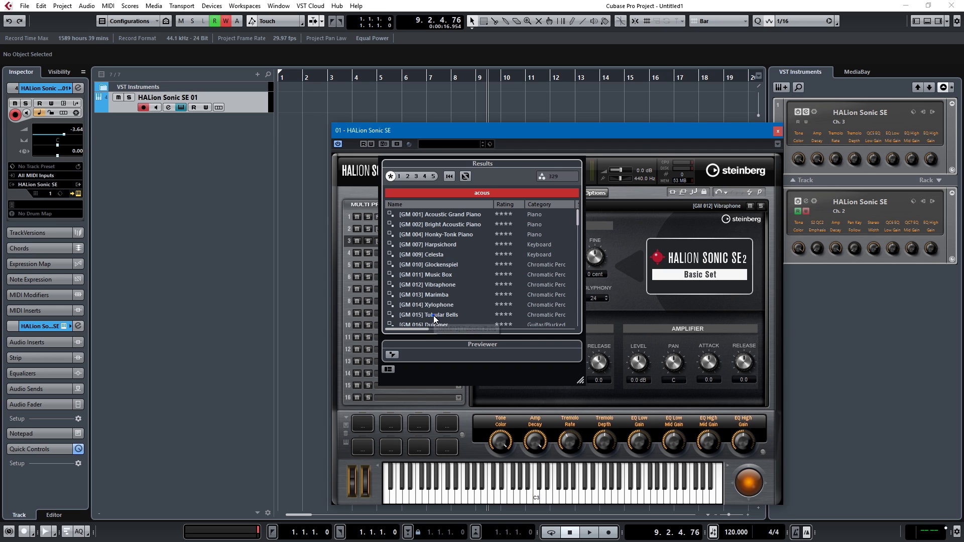
double_click(432, 315)
left_click(432, 315)
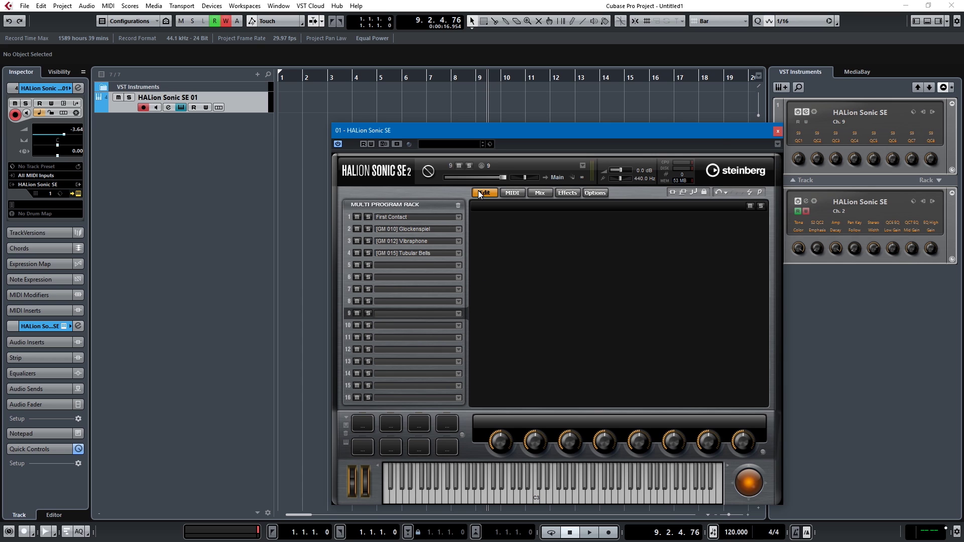
- Close the HALion Sonic SE window and rename the instrument track 'First Contact'
left_click(778, 132)
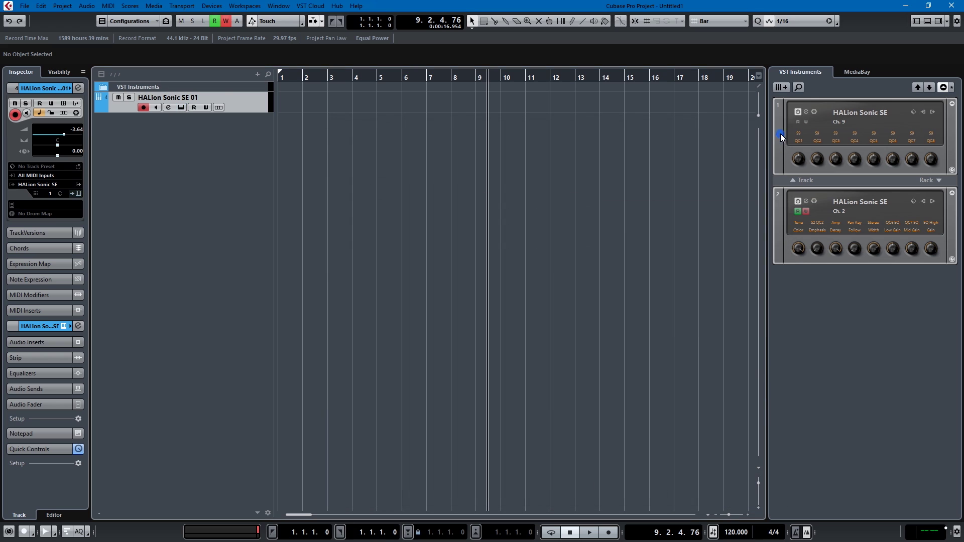
double_click(185, 99)
type("flR")
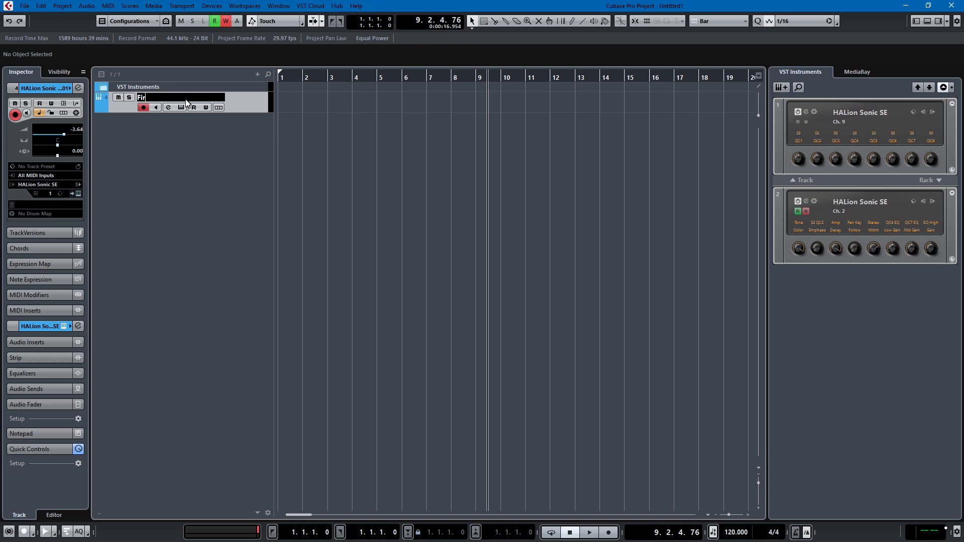
type("rst COnta")
key("BackSpace")
type("ontact")
key("Return")
- Add another instrument track using HALion Sonic SE
right_click(232, 156)
left_click(228, 154)
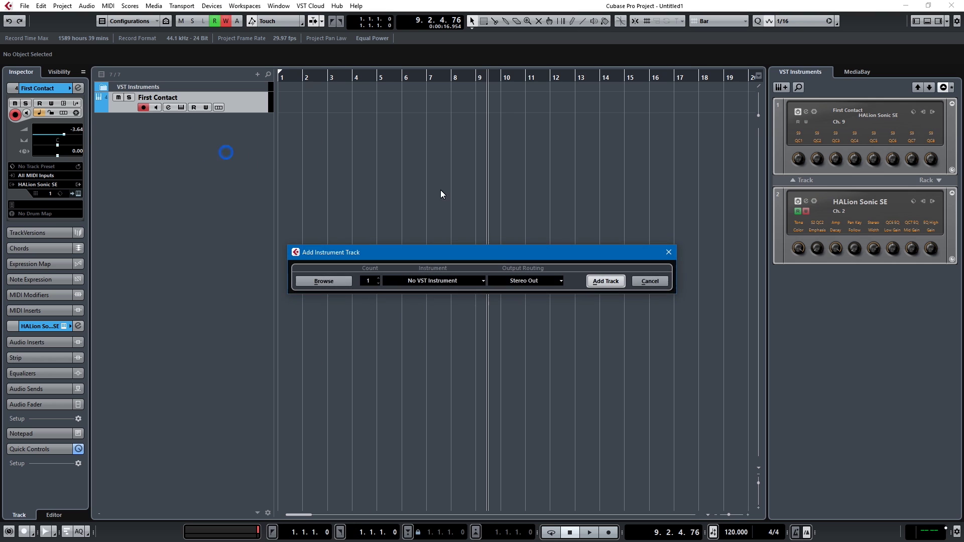
left_click(440, 282)
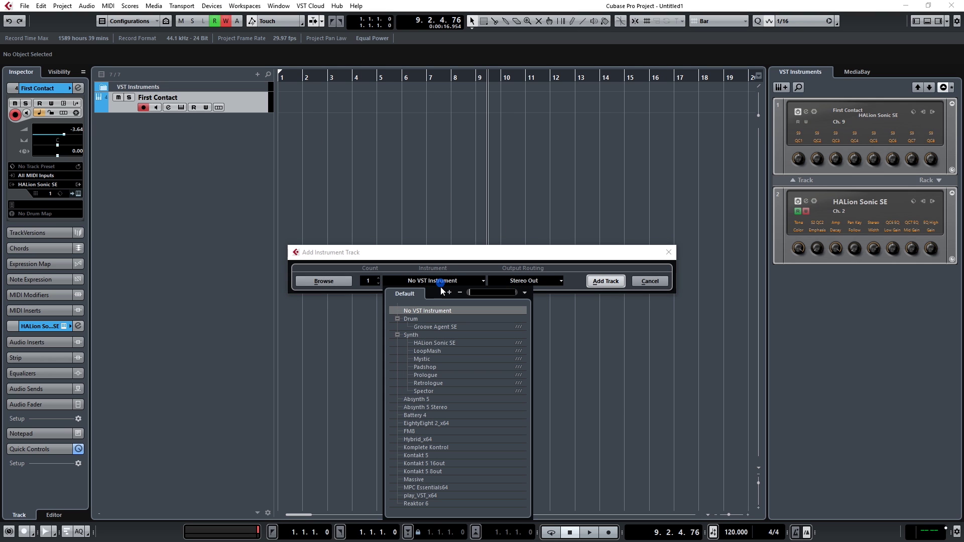
left_click(433, 343)
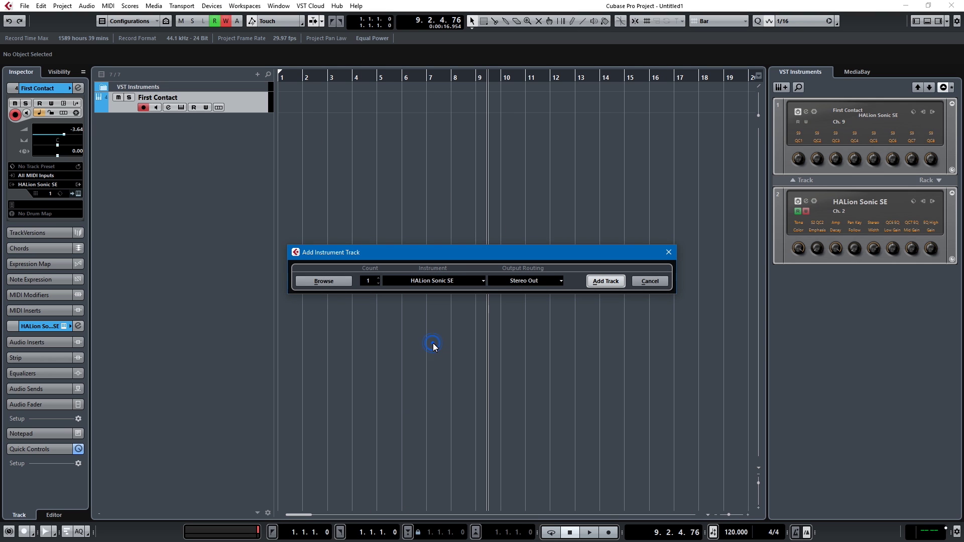
left_click(606, 282)
- Rename the new HALion Sonic SE 01 track to 'Glock'
left_click(167, 128)
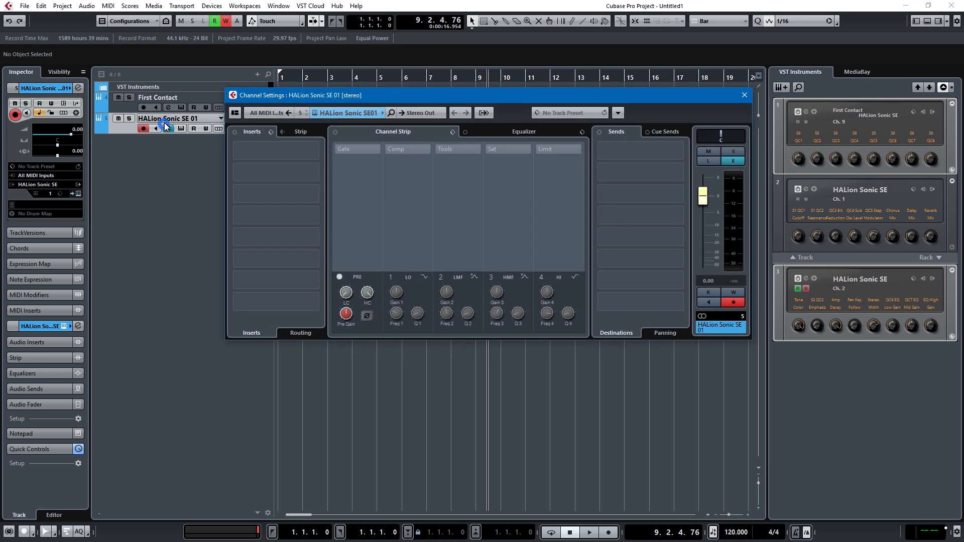
double_click(164, 120)
type("Glock")
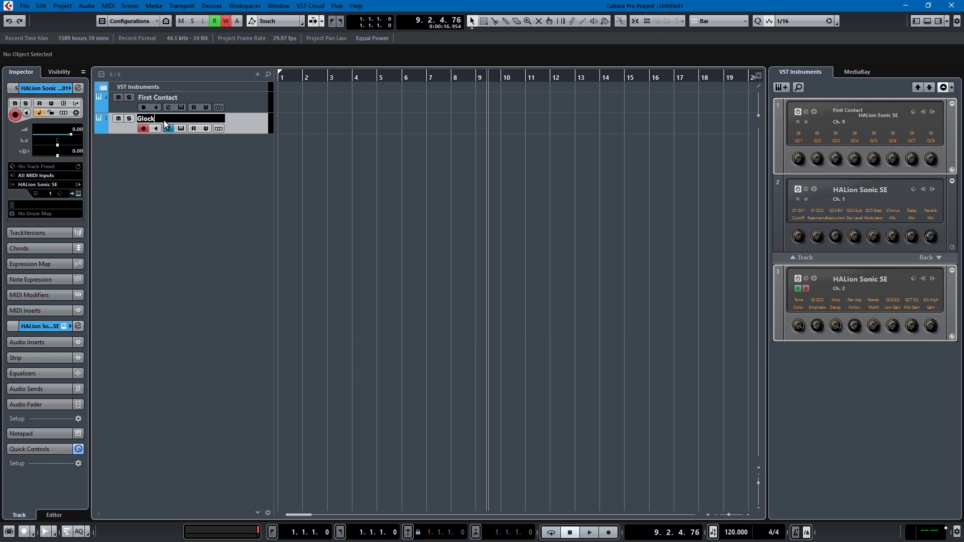
key("Return")
- Load the [GM 010] Glockenspiel program into the Glock track's HALion Sonic SE
left_click(238, 194)
left_click(179, 127)
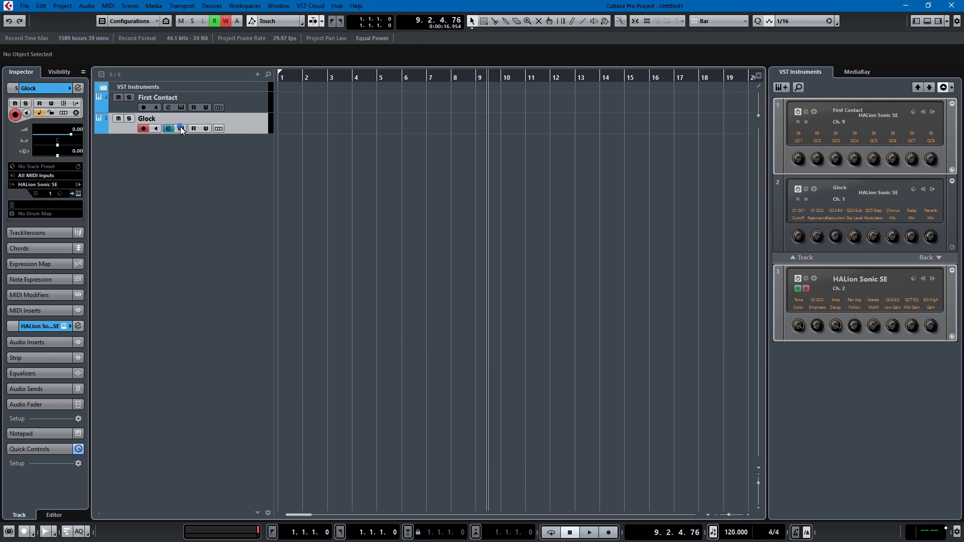
left_click(440, 122)
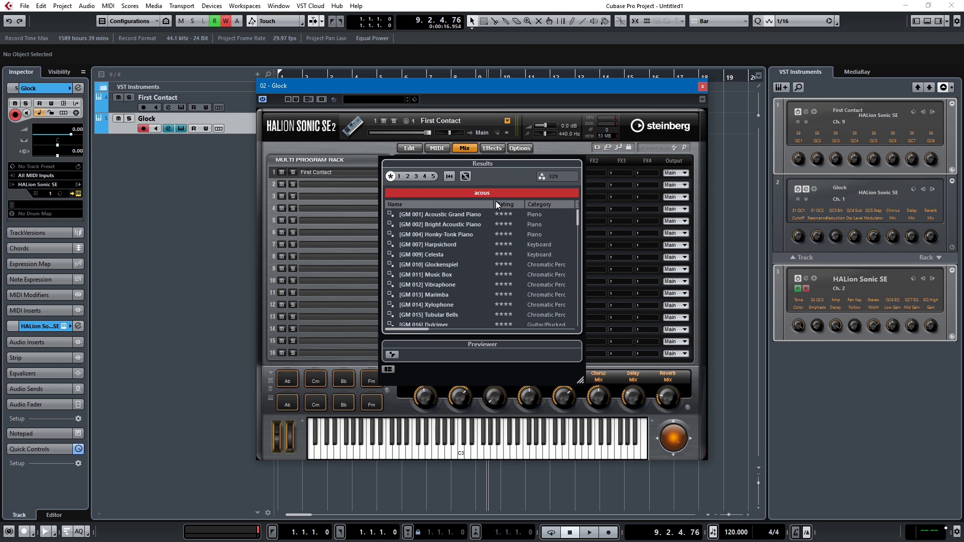
double_click(432, 265)
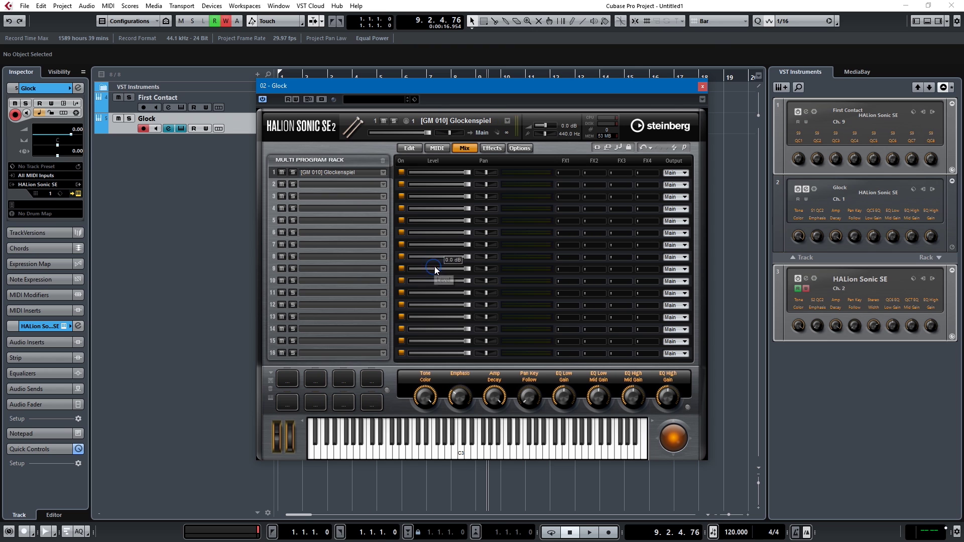
left_click(703, 87)
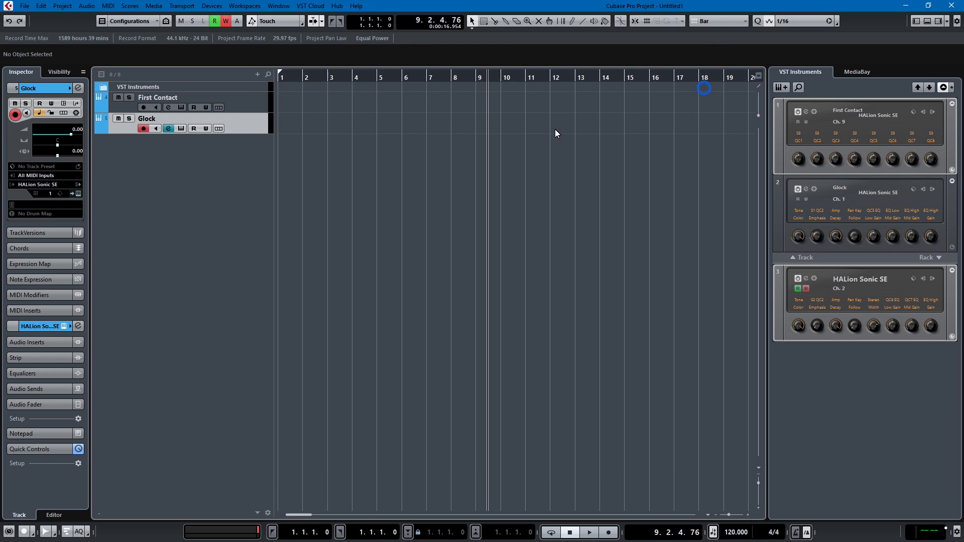
- Set the Glock track's Inspector volume to -4.27 dB, leaving pan centred
left_click(253, 101)
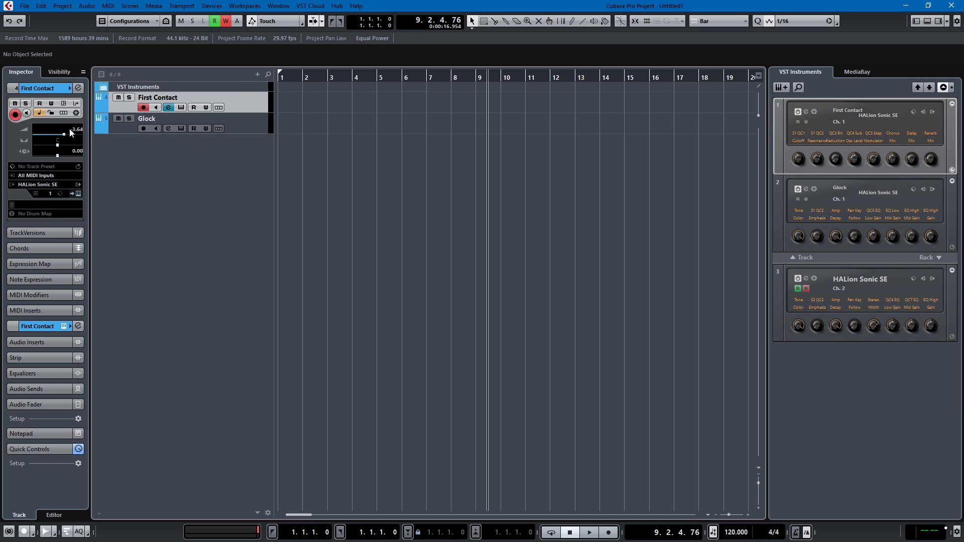
left_click(246, 124)
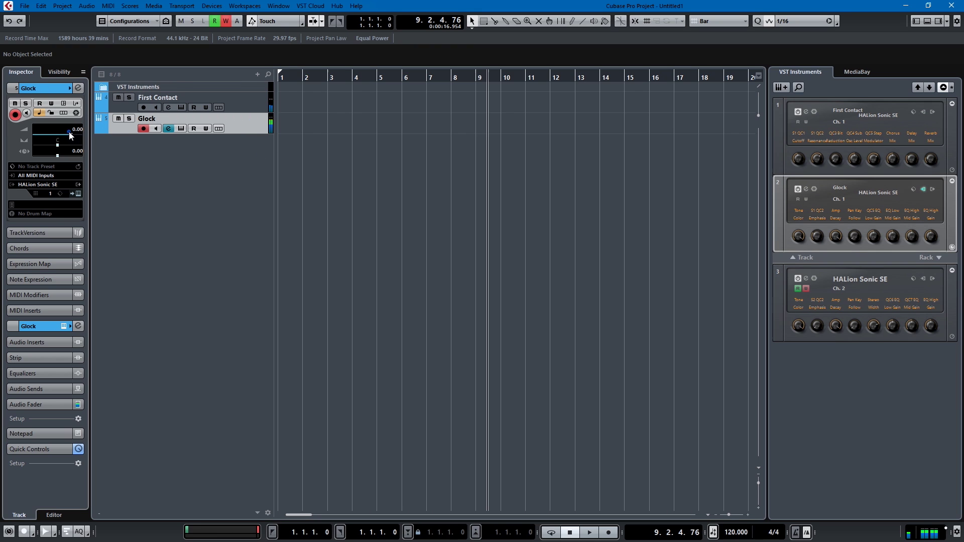
left_click_drag(75, 132, 45, 134)
left_click_drag(56, 139, 59, 218)
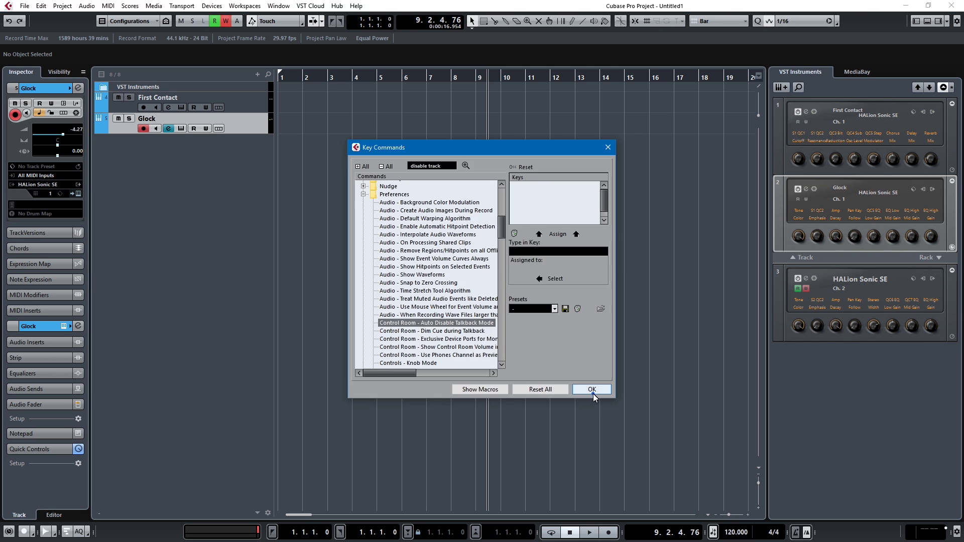
left_click(593, 393)
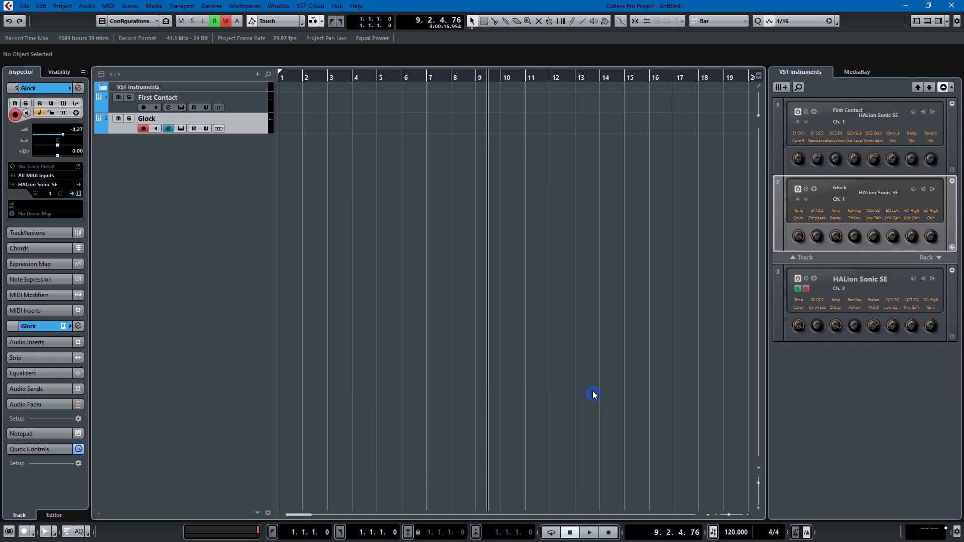
right_click(245, 122)
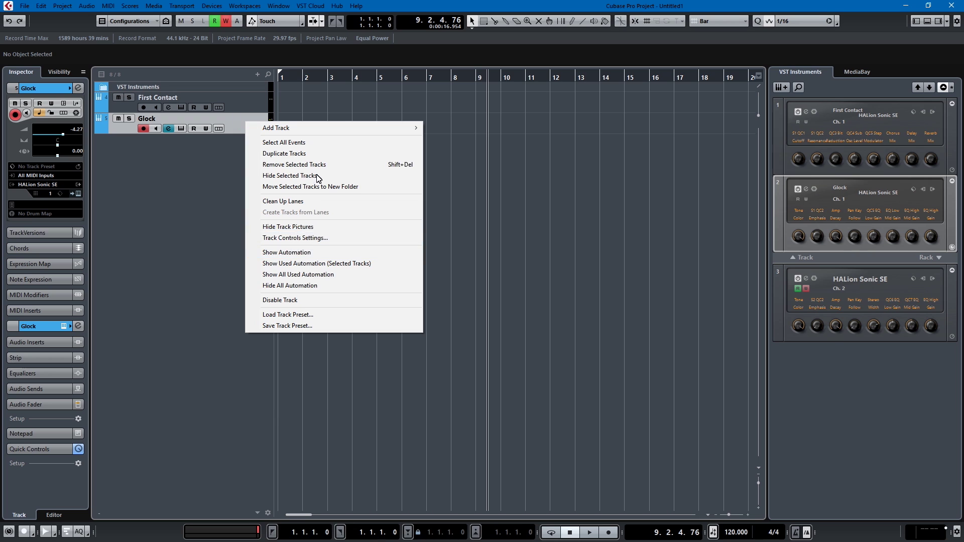
left_click(207, 280)
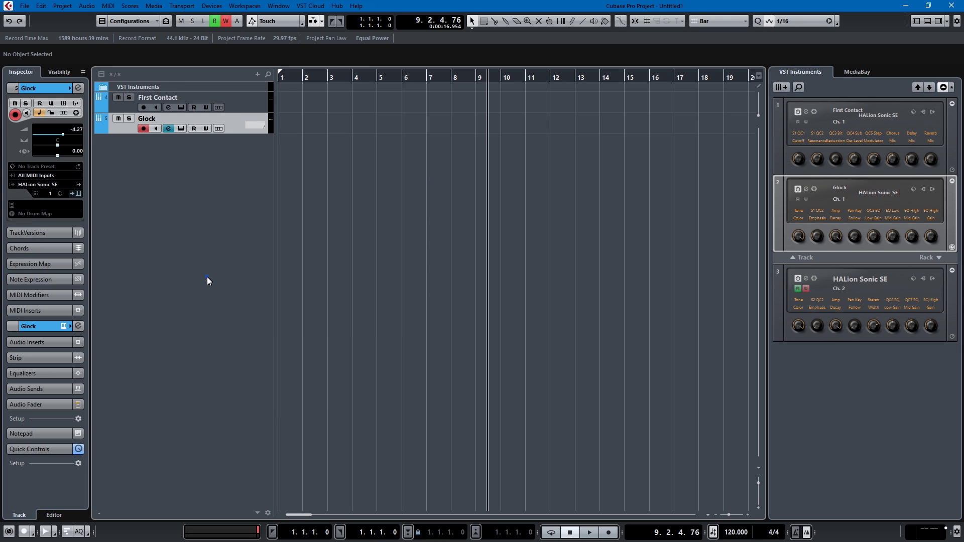
left_click(240, 102)
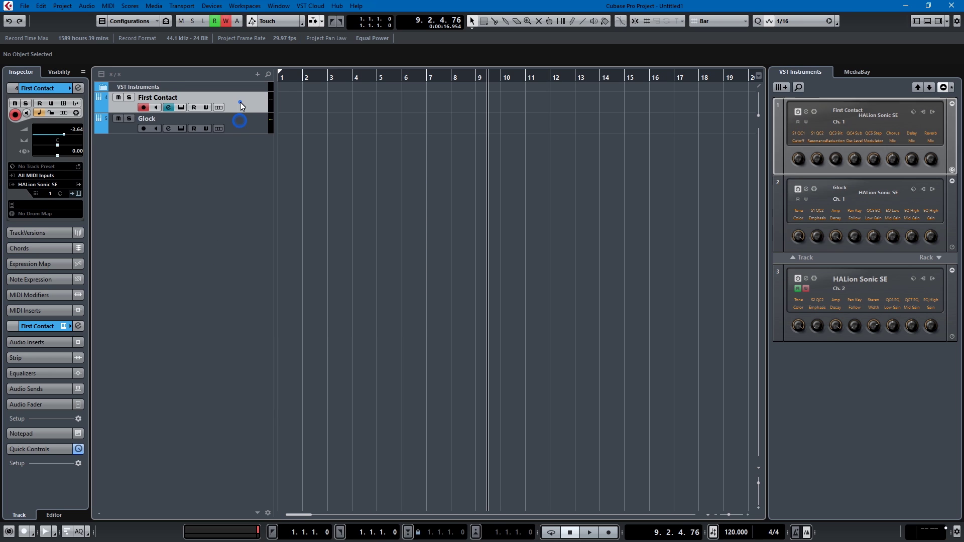
right_click(240, 129)
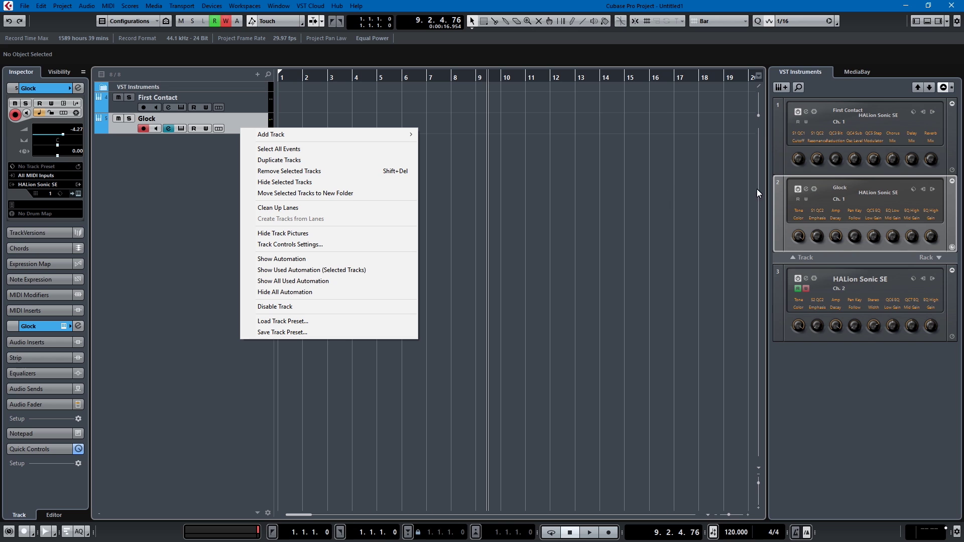
left_click(239, 123)
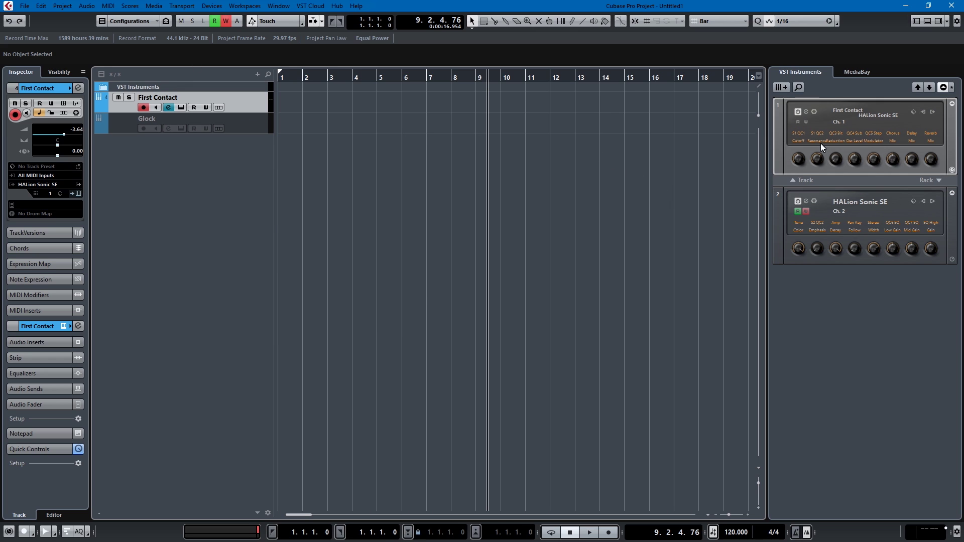
left_click(243, 128)
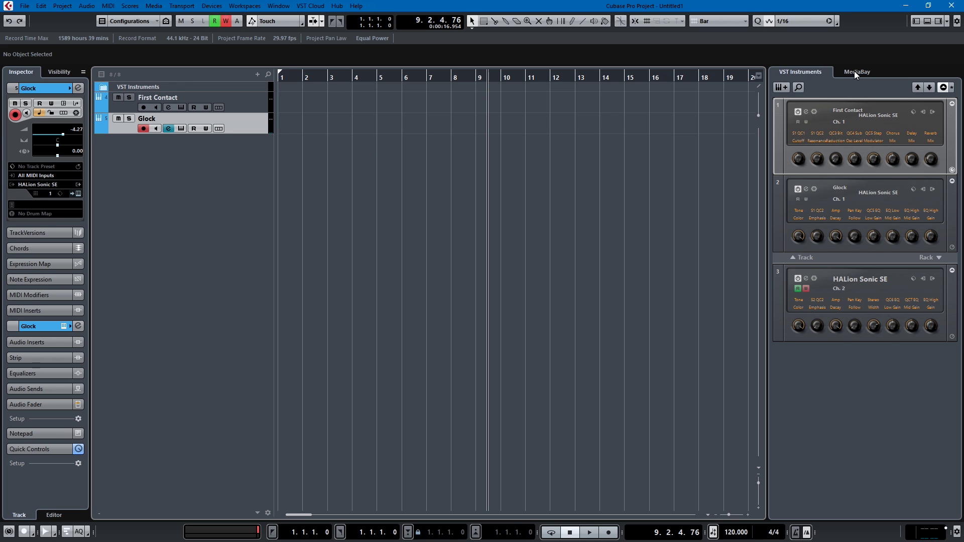
- Hide the rack panel, turn down Glock's Amp Decay quick control, and enable Glock's automation write
left_click(939, 21)
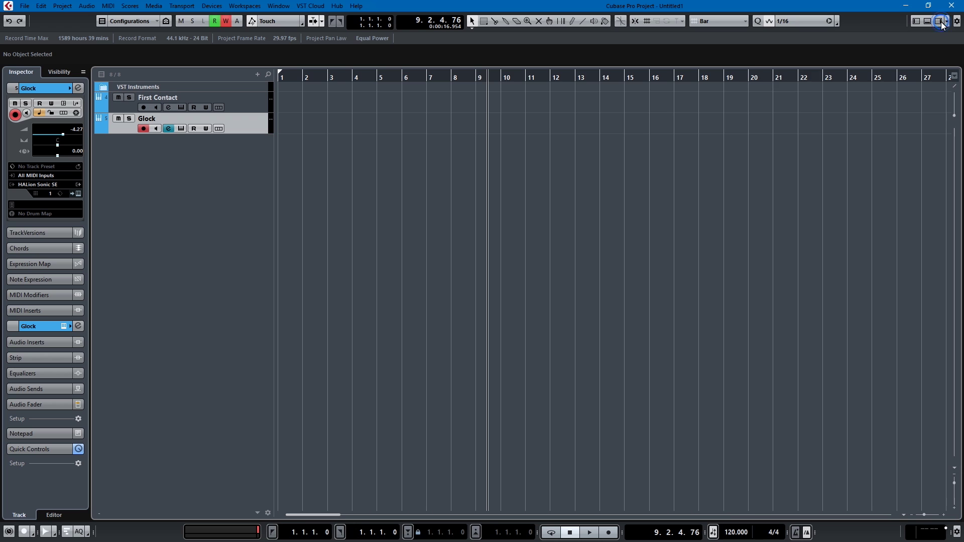
left_click(181, 129)
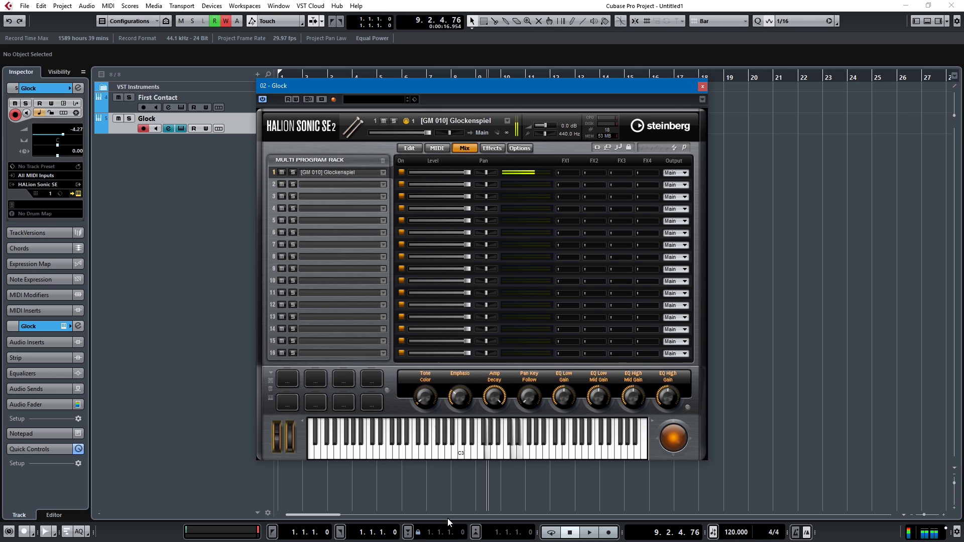
left_click_drag(494, 397, 510, 515)
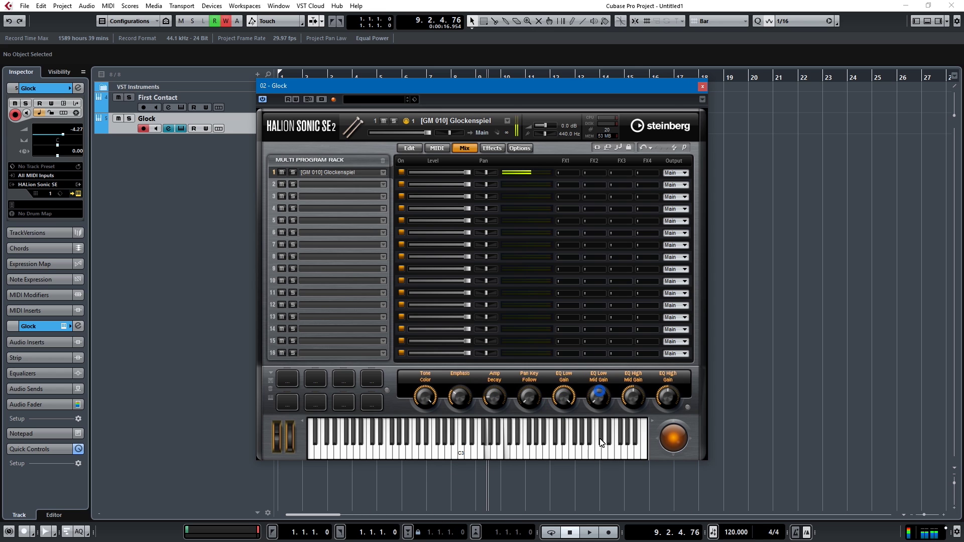
left_click(704, 86)
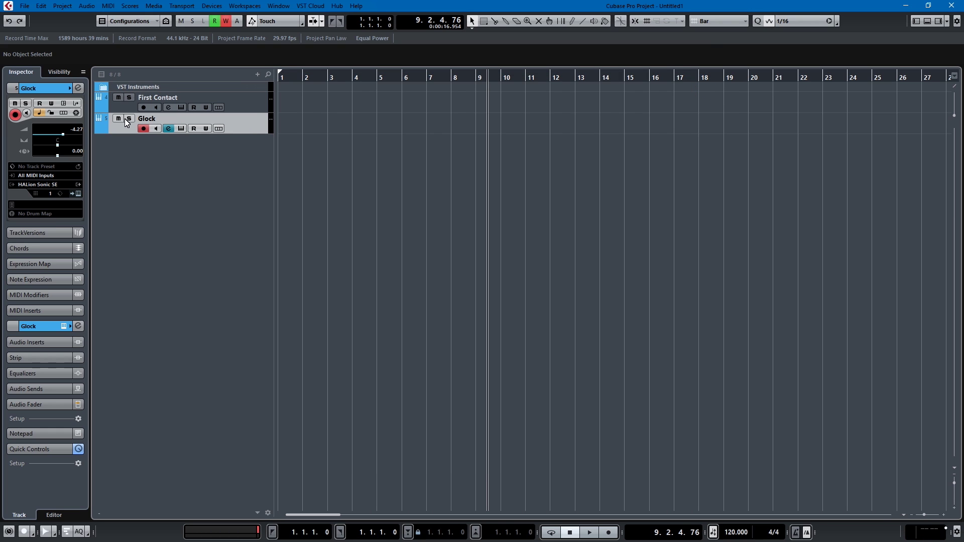
left_click(206, 129)
- Record the Glock part from bar 1 while tweaking HALion quick controls
key("KP_Decimal")
key("KP_Multiply")
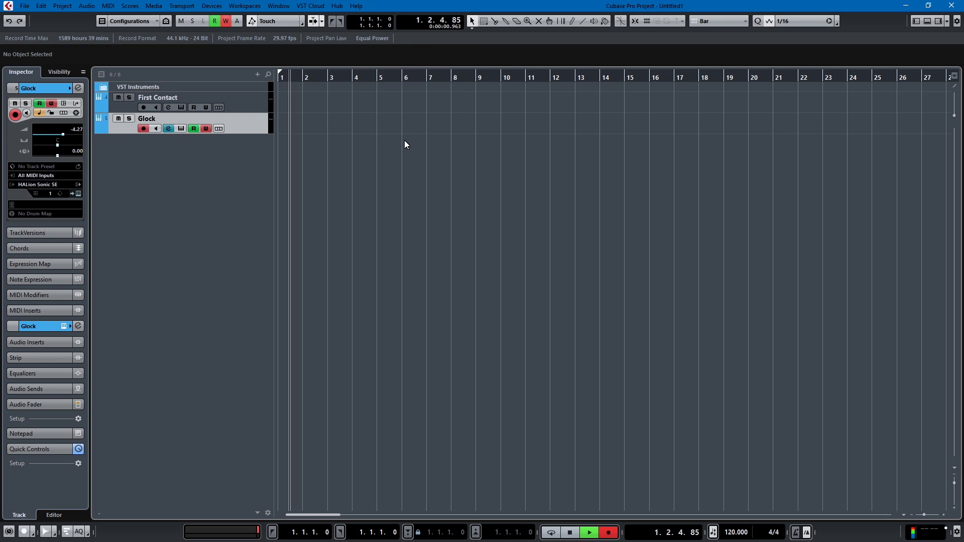
left_click(181, 129)
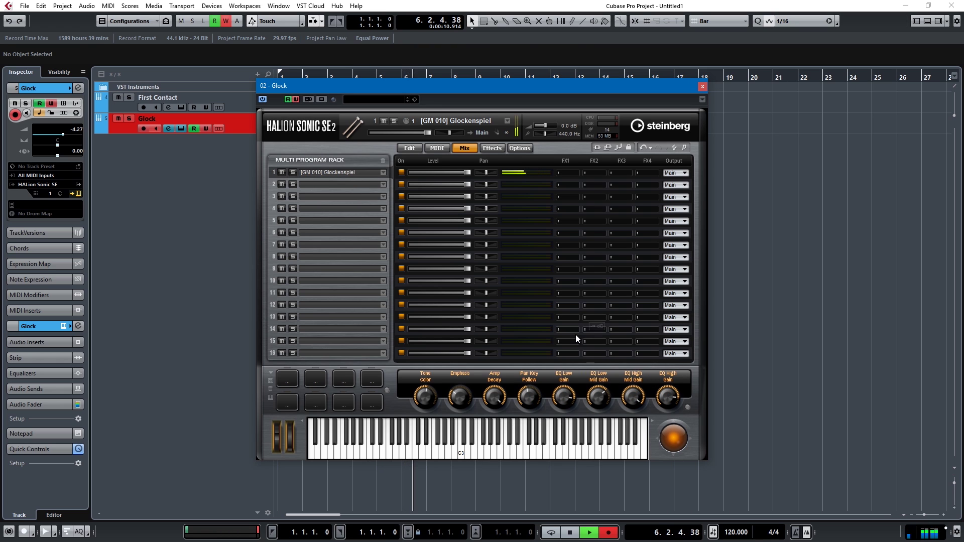
key("space")
- Turn off Glock's automation write, play the recording back from the start, and close HALion
left_click(206, 128)
key("Home")
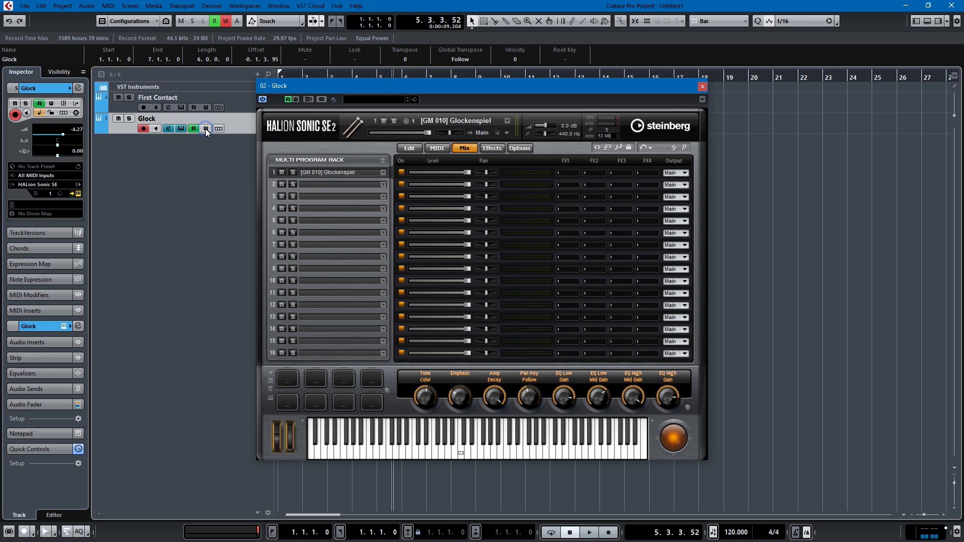
key("space")
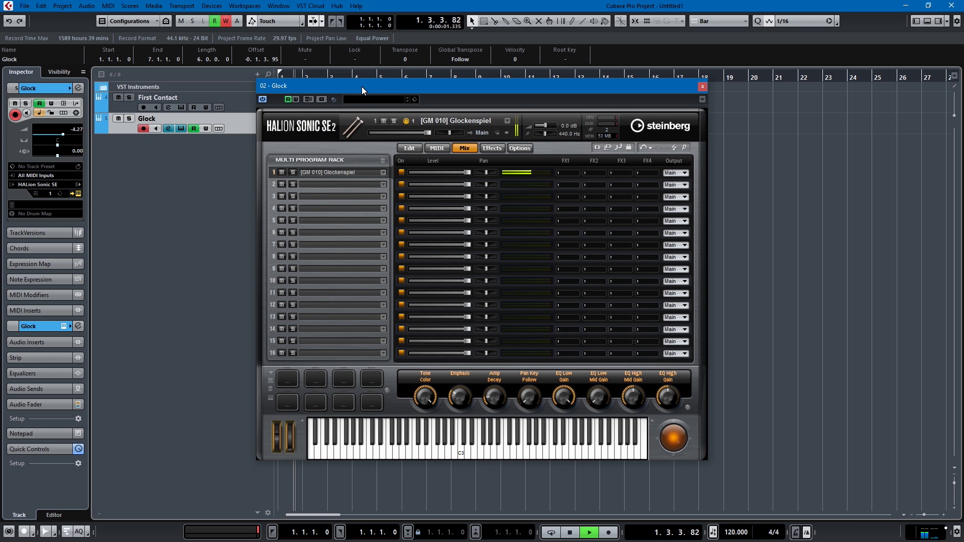
left_click_drag(362, 86, 327, 89)
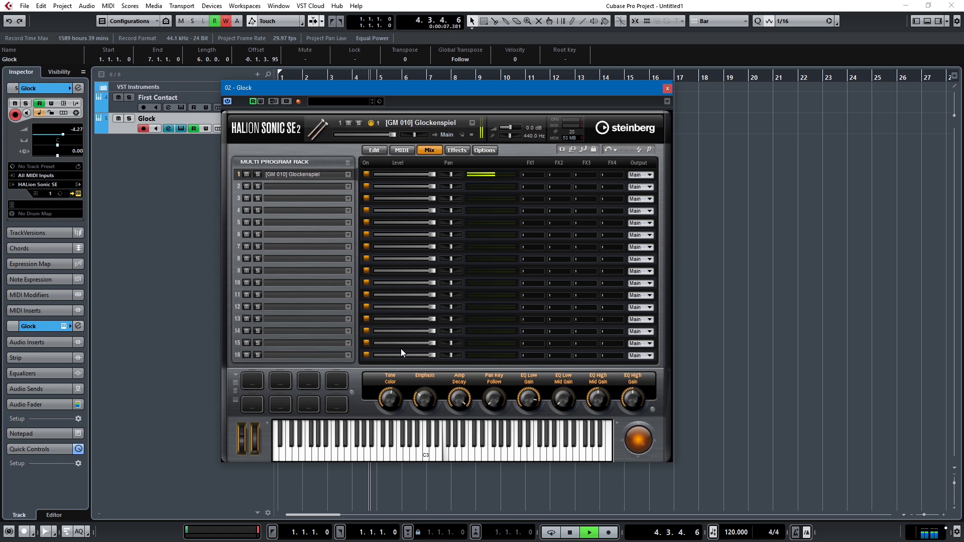
left_click(669, 88)
- Stop playback and show the Glock track's seven used automation lanes
key("space")
right_click(251, 124)
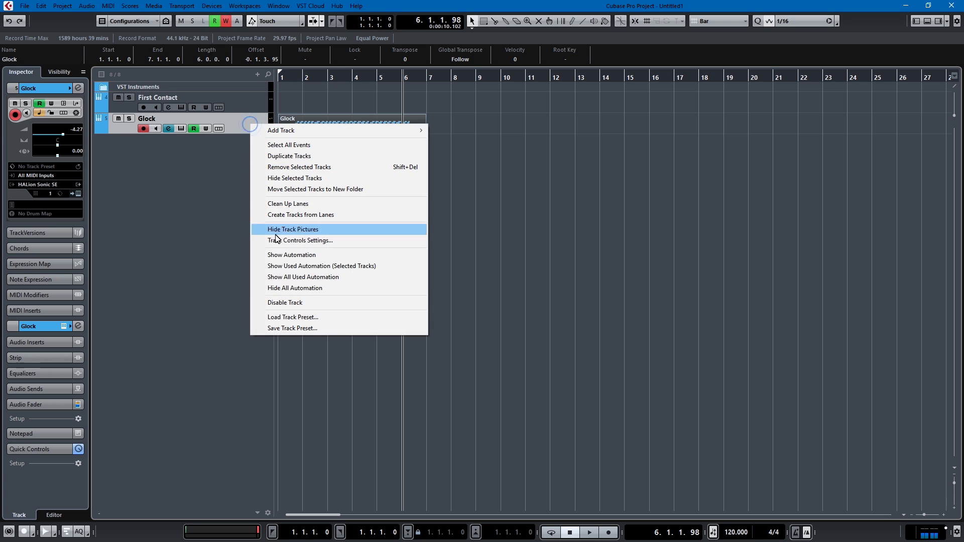
left_click(277, 272)
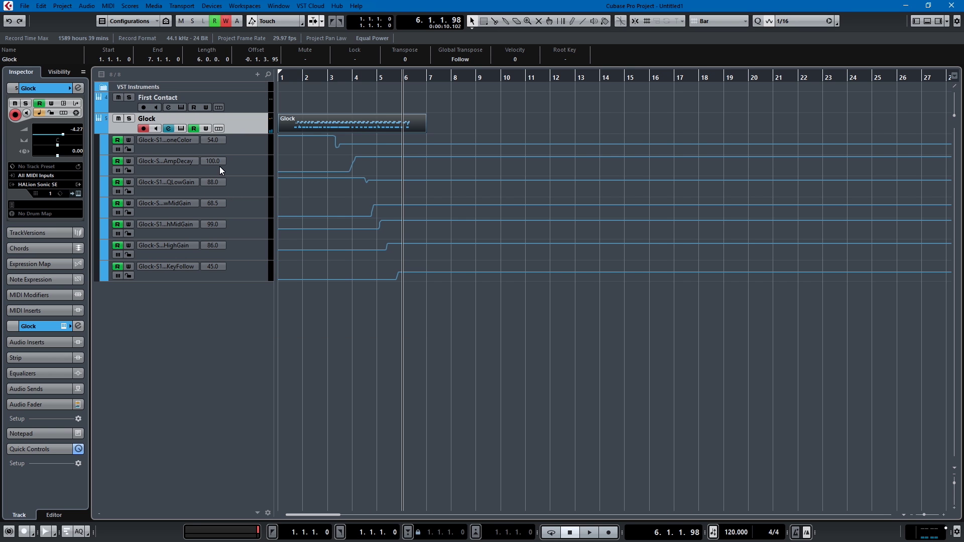